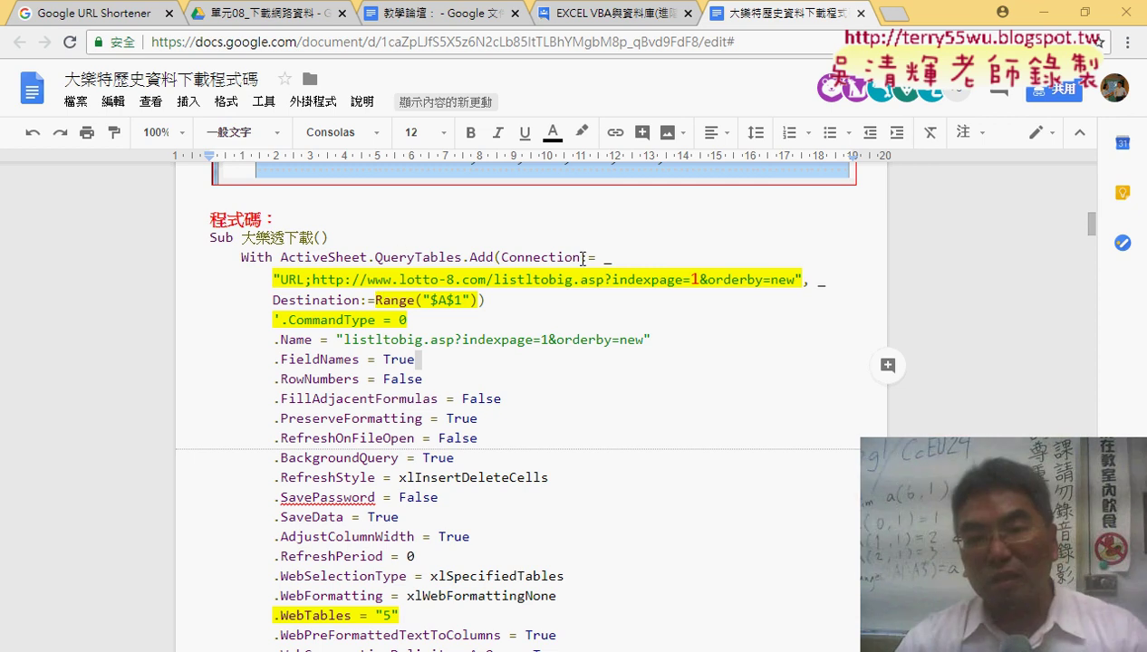
Step: Open the code document's lotto-8.com 大樂透 history hyperlink in a new tab
left_click_drag(285, 286, 803, 282)
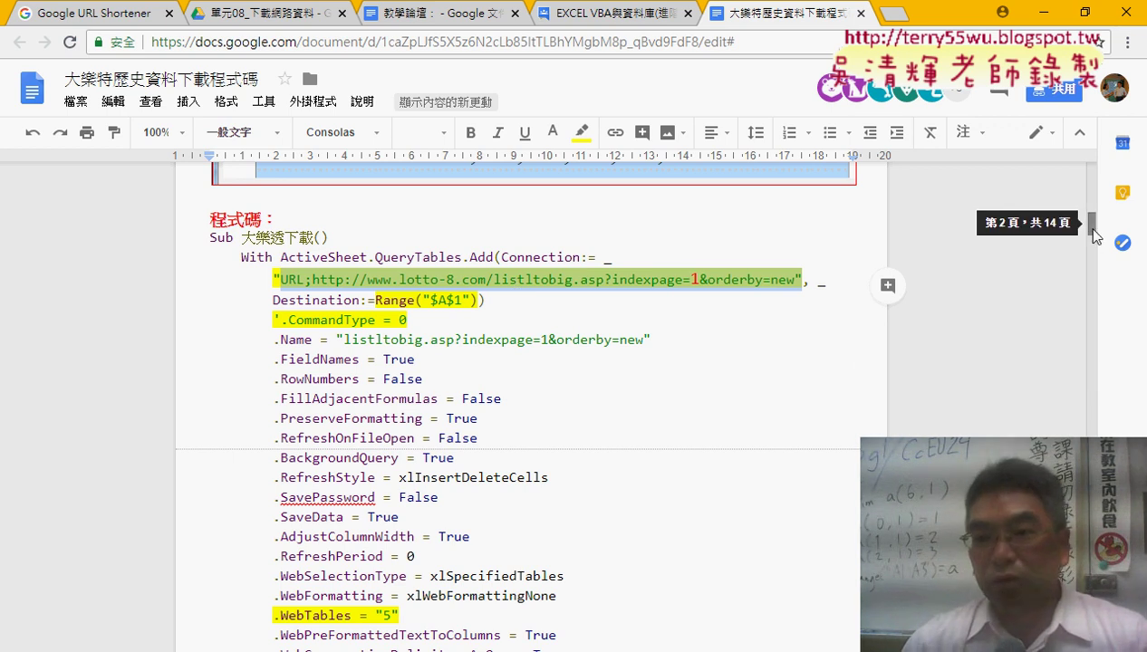
left_click_drag(1092, 224, 1094, 163)
left_click(689, 159)
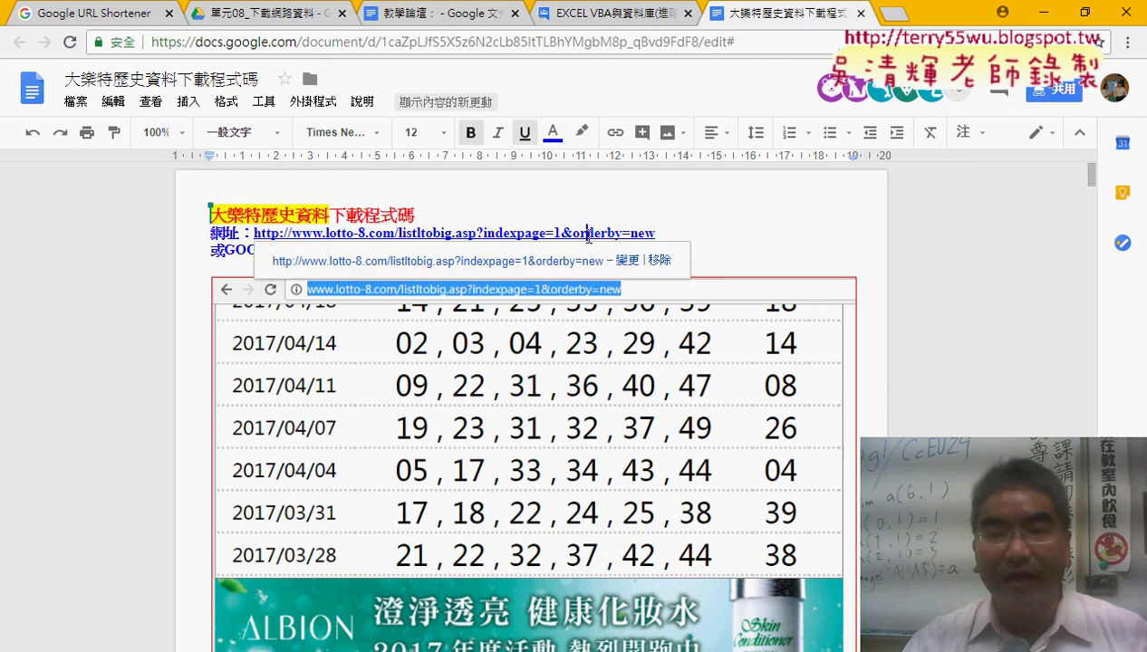
left_click(507, 190)
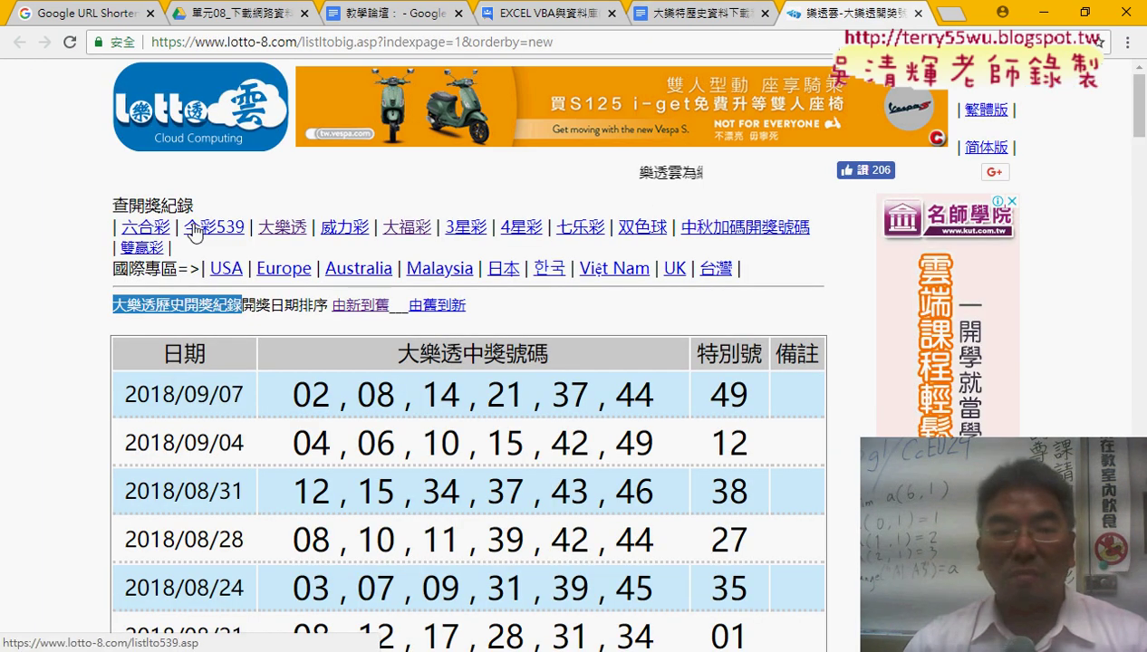
Step: Switch to the 六合彩 draw history and go to its page 1
left_click(146, 238)
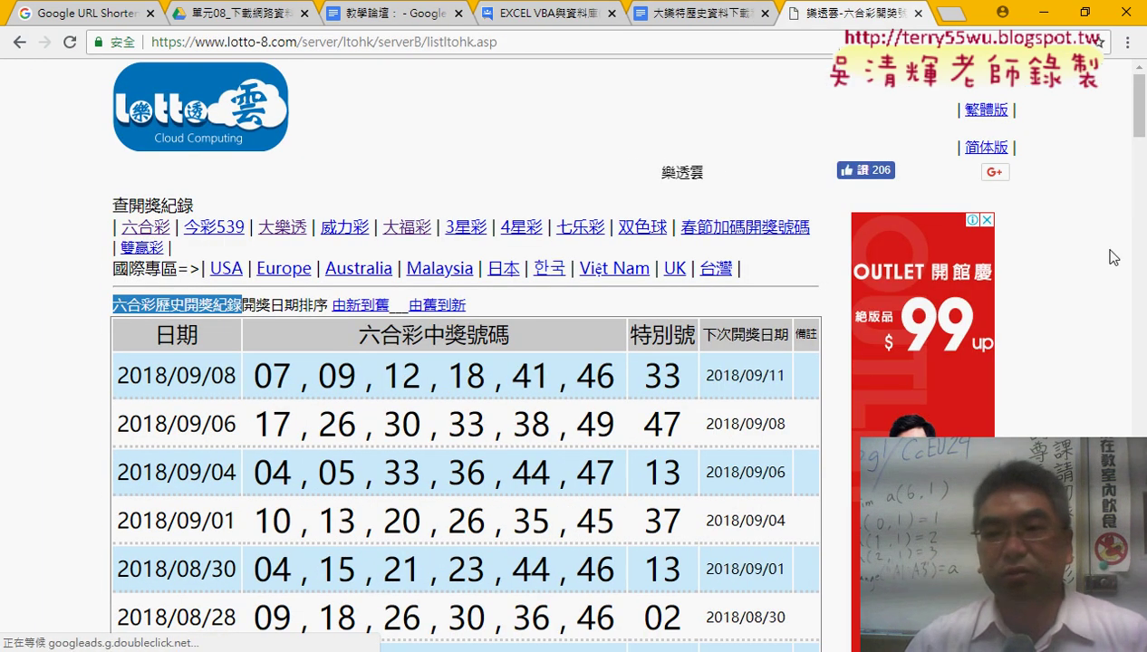
scroll(1140, 272, "down", 10)
scroll(1140, 272, "down", 20)
scroll(1140, 272, "down", 5)
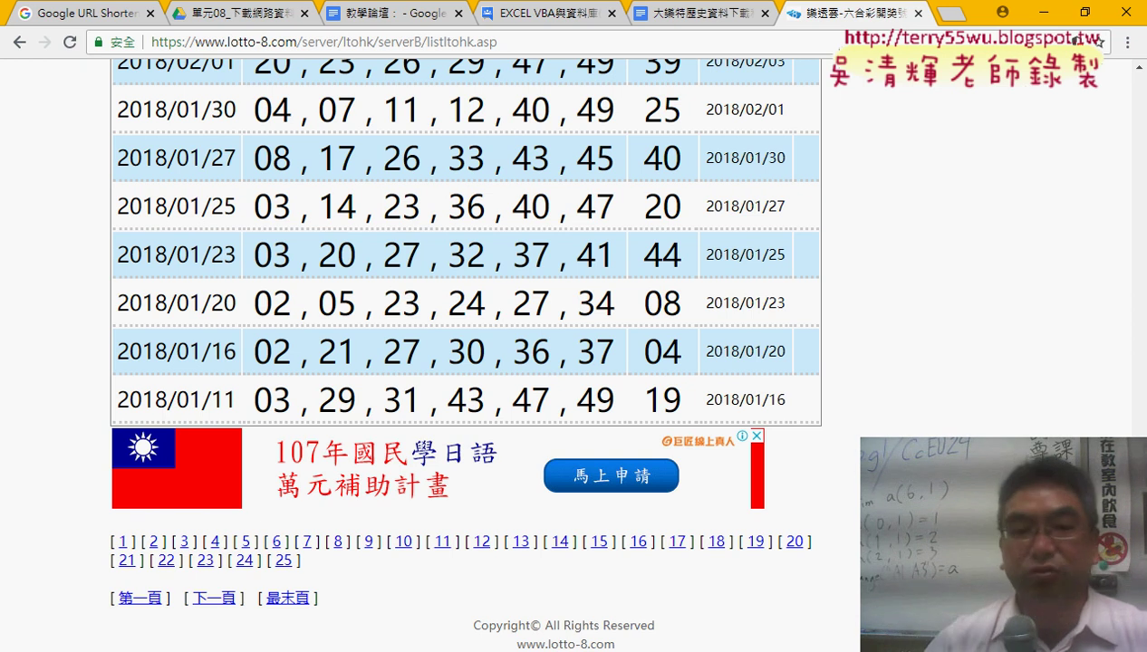
left_click(123, 548)
Step: Close the ad popup and select the address ending indexpage=1&orderby=new
left_click(634, 41)
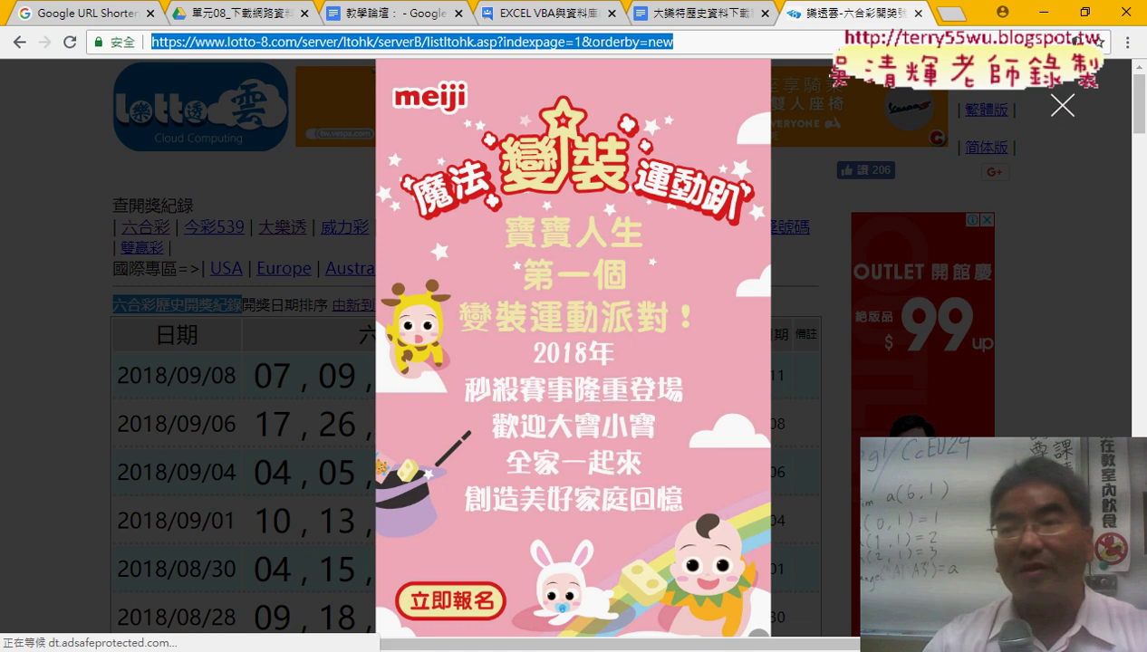
left_click(1062, 105)
left_click_drag(681, 41, 138, 45)
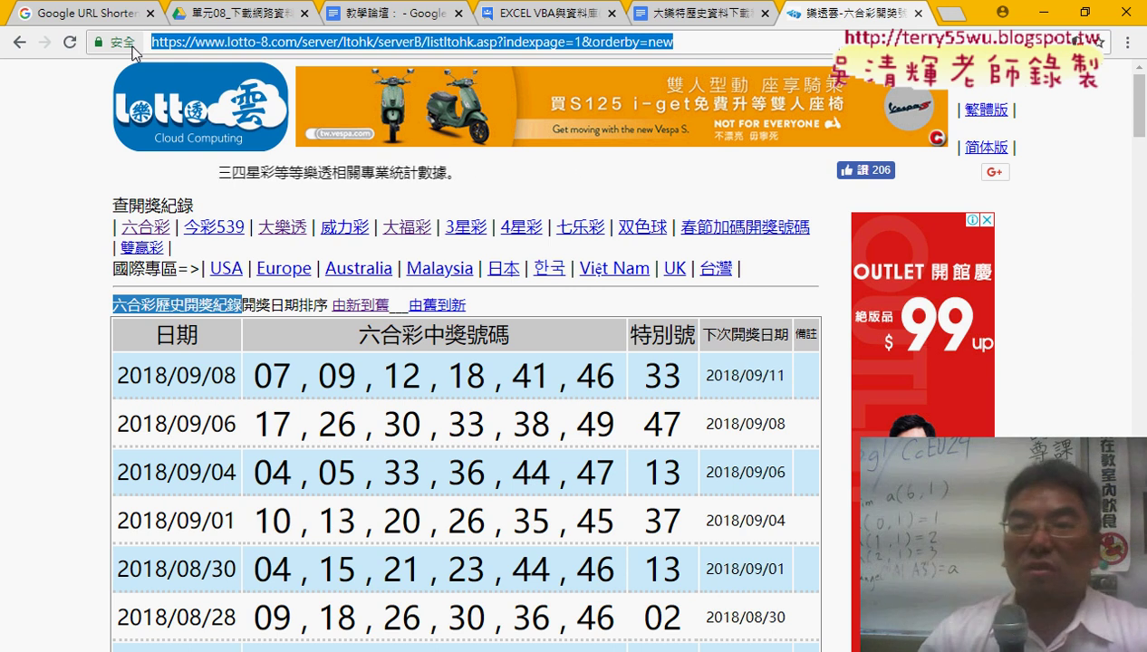
Step: Search for YAHOO in a new tab and open the Yahoo 奇摩股市 result
left_click(950, 16)
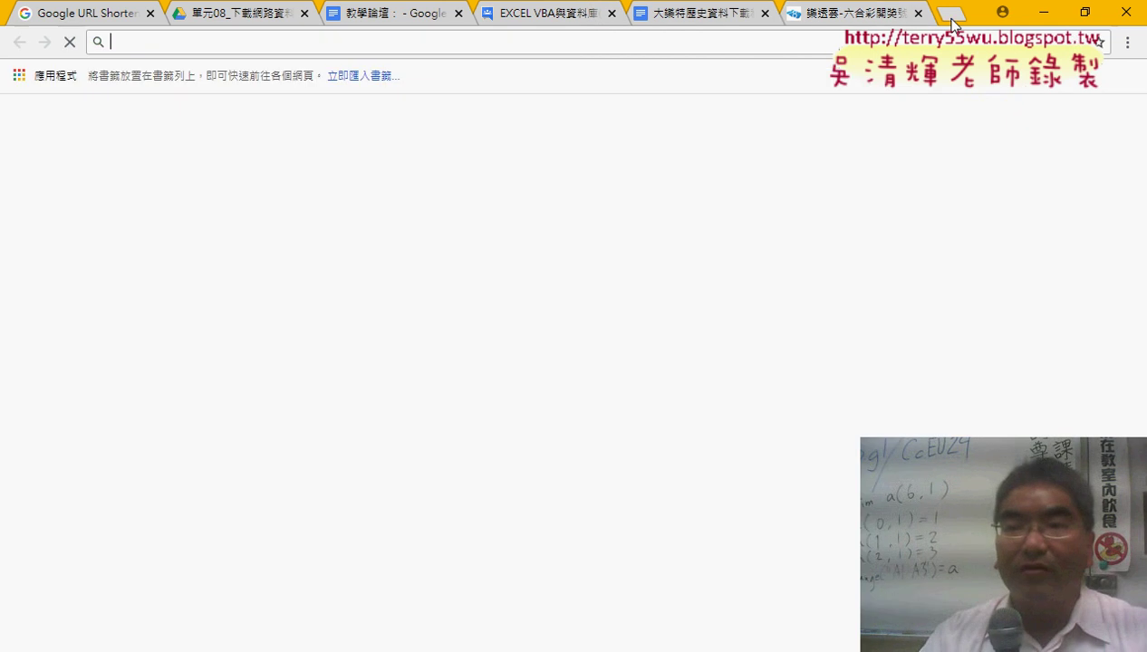
type("Y")
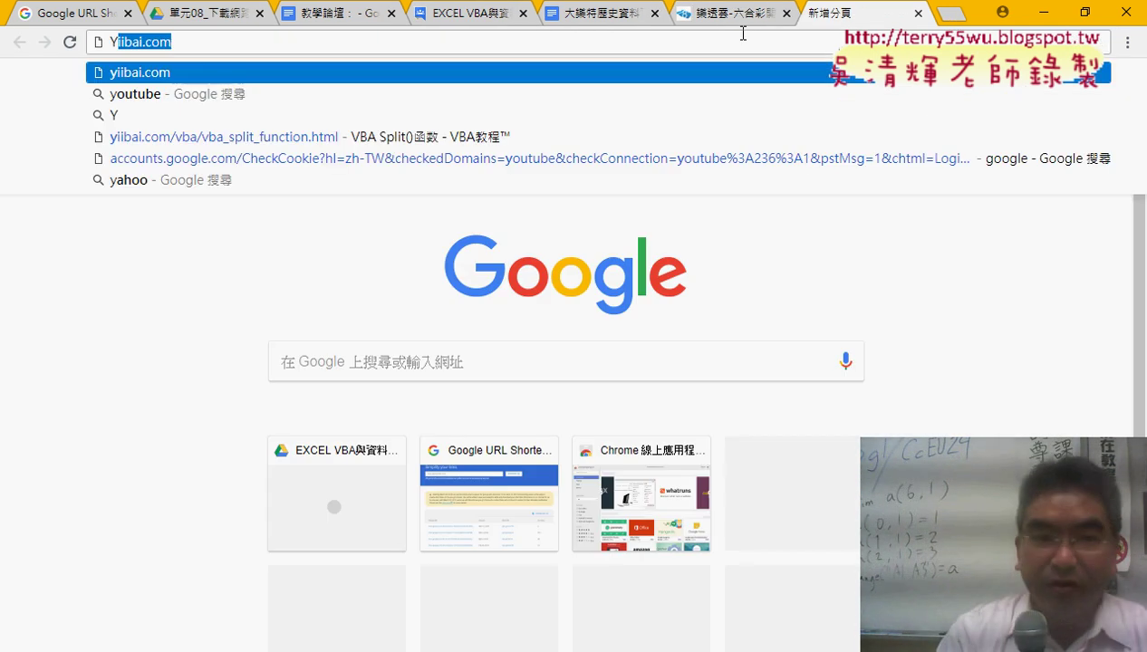
type("A")
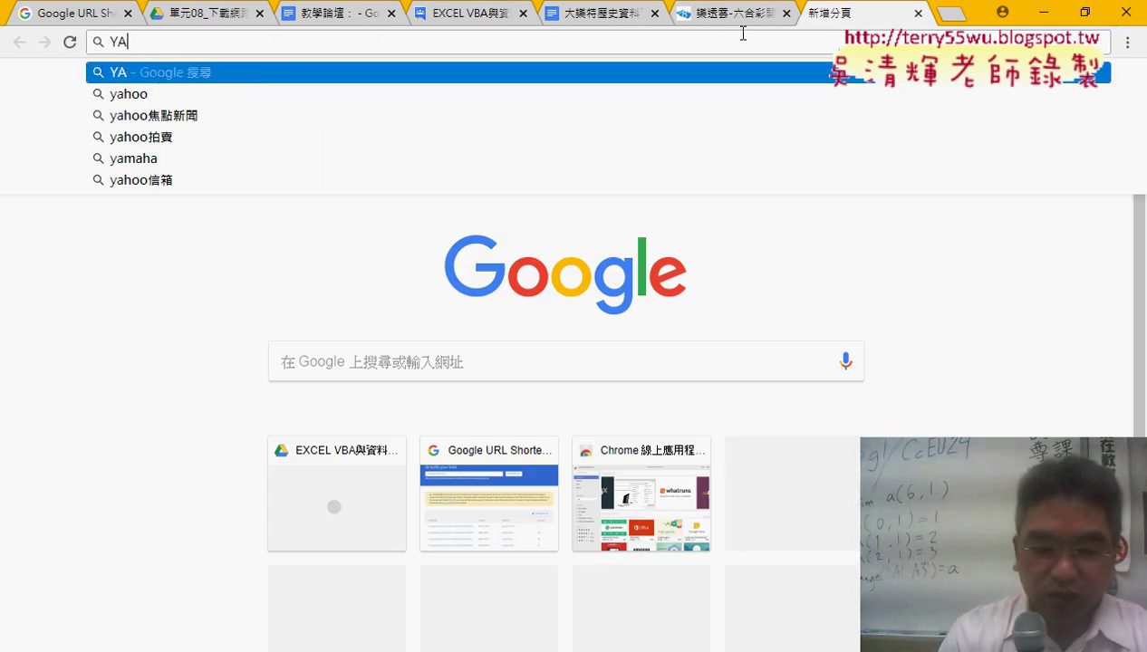
type("HOO")
key("Return")
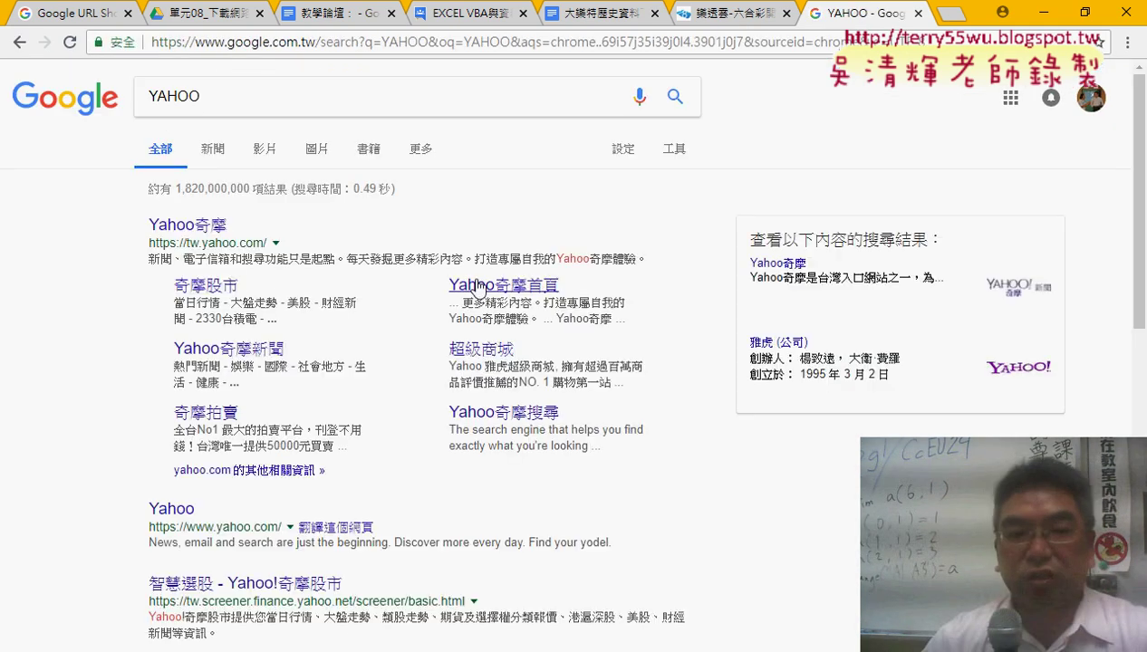
left_click(215, 288)
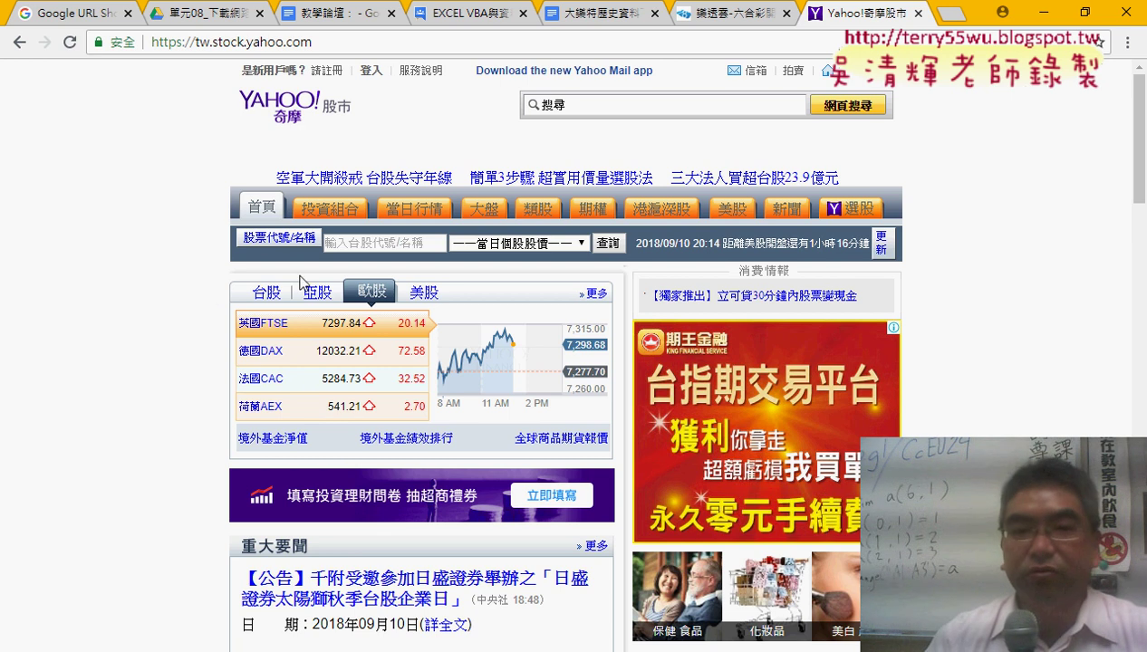
Step: Open the 當日行情 quotes and choose the 水泥 cement category list
left_click(414, 216)
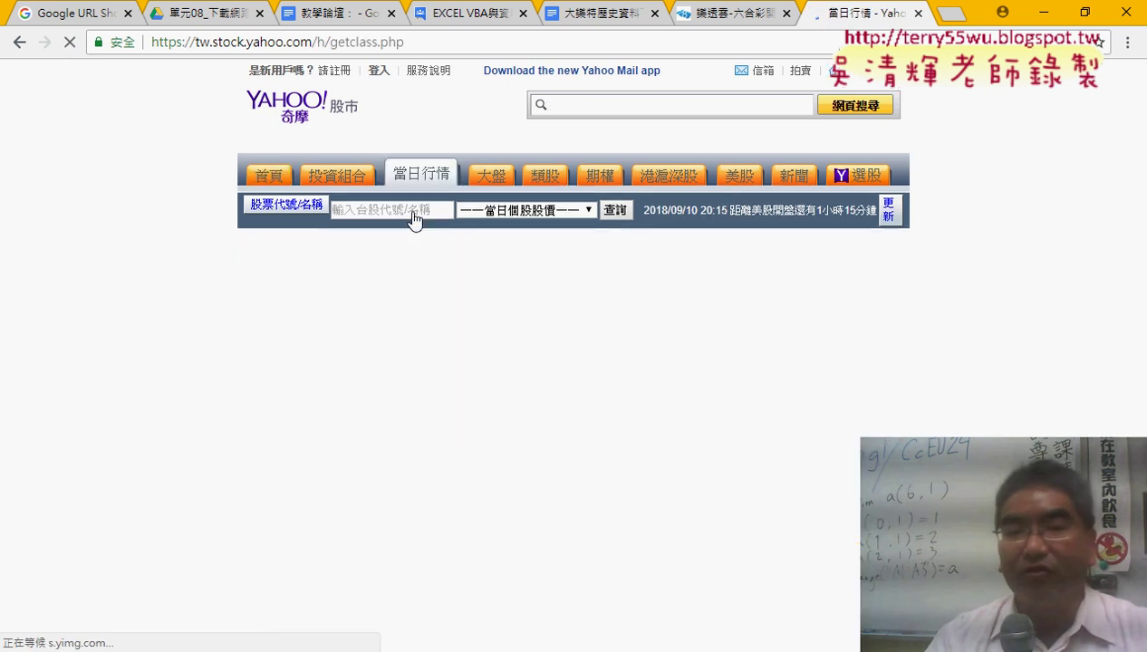
scroll(145, 408, "down", 1)
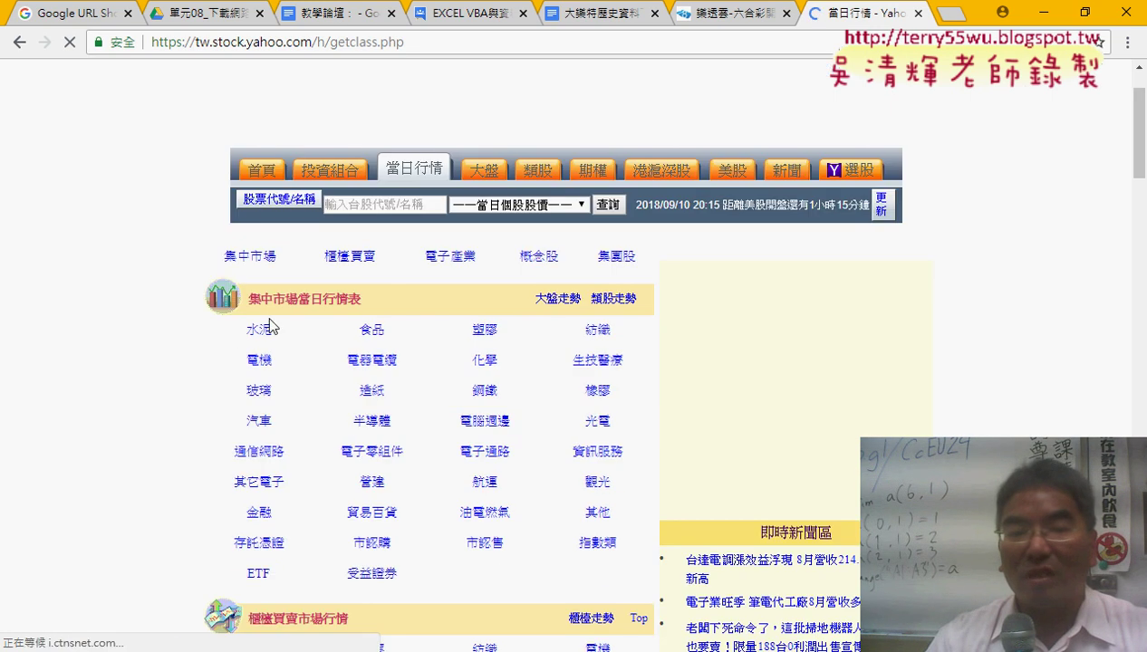
left_click_drag(243, 328, 429, 596)
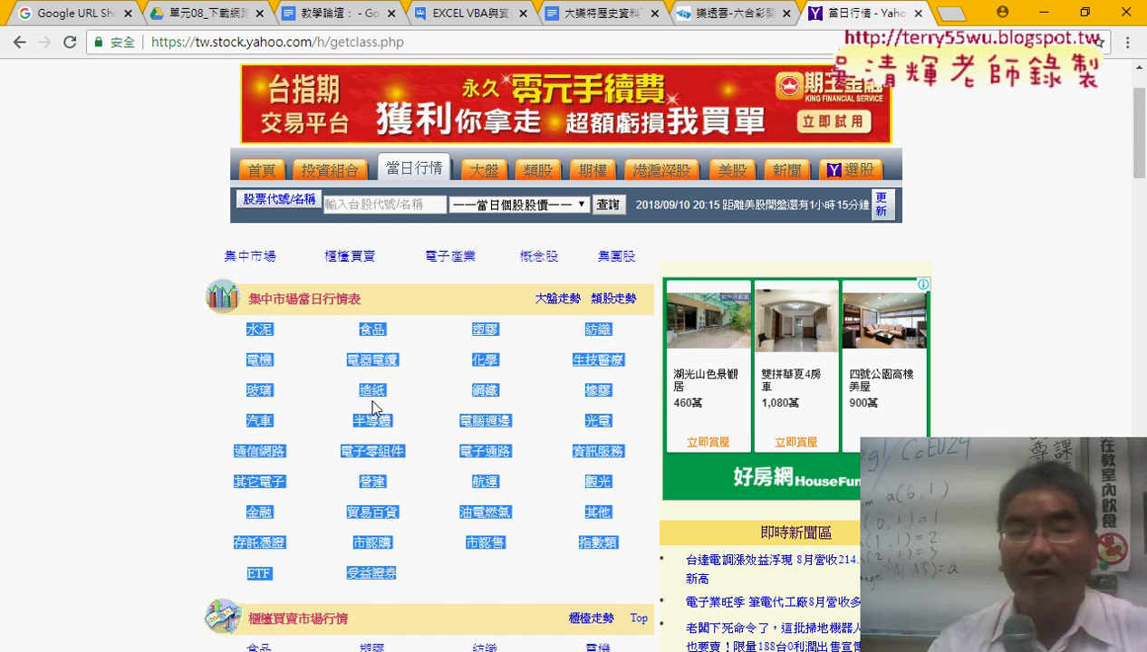
left_click(259, 331)
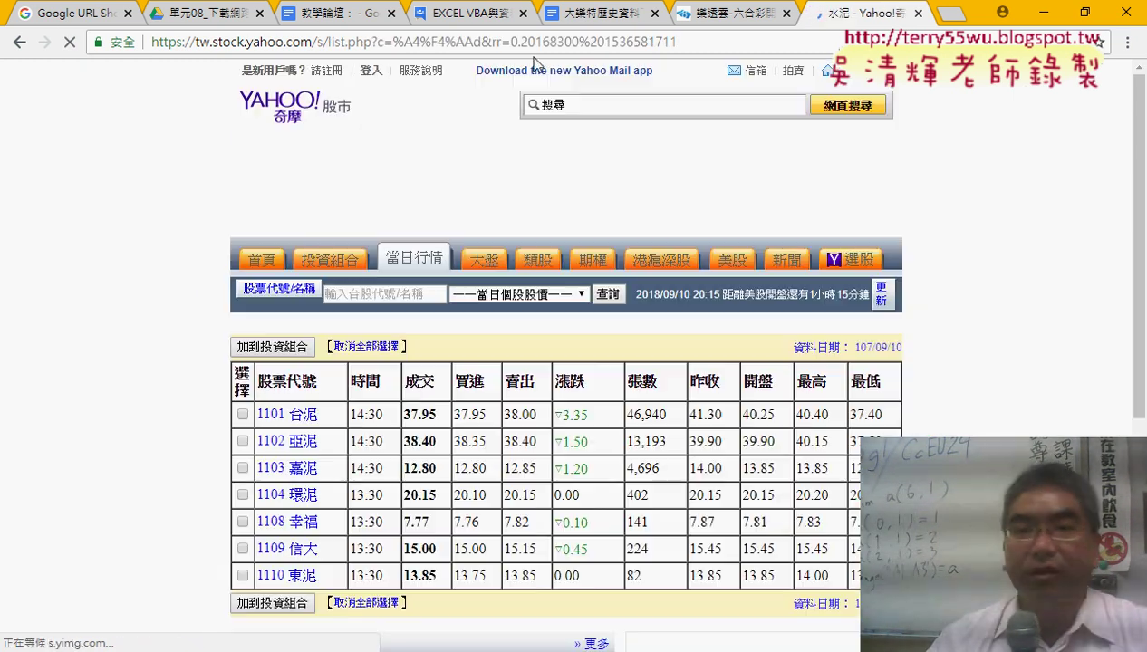
Step: Copy the 水泥 list page's web address with 複製
left_click(519, 42)
right_click(497, 45)
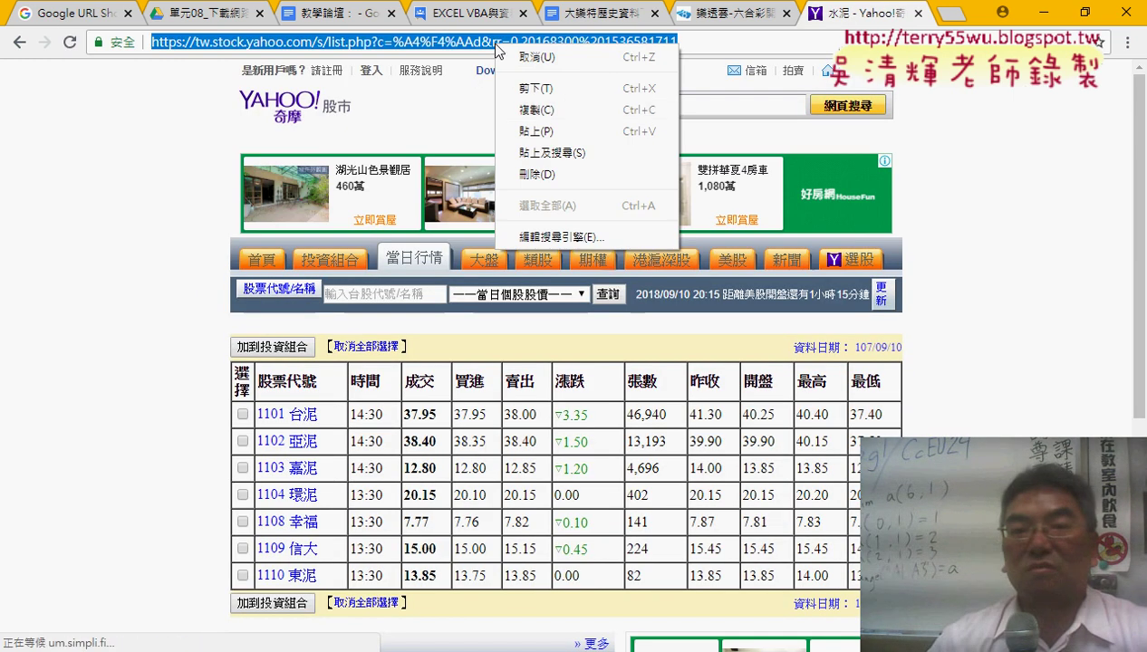
left_click(536, 110)
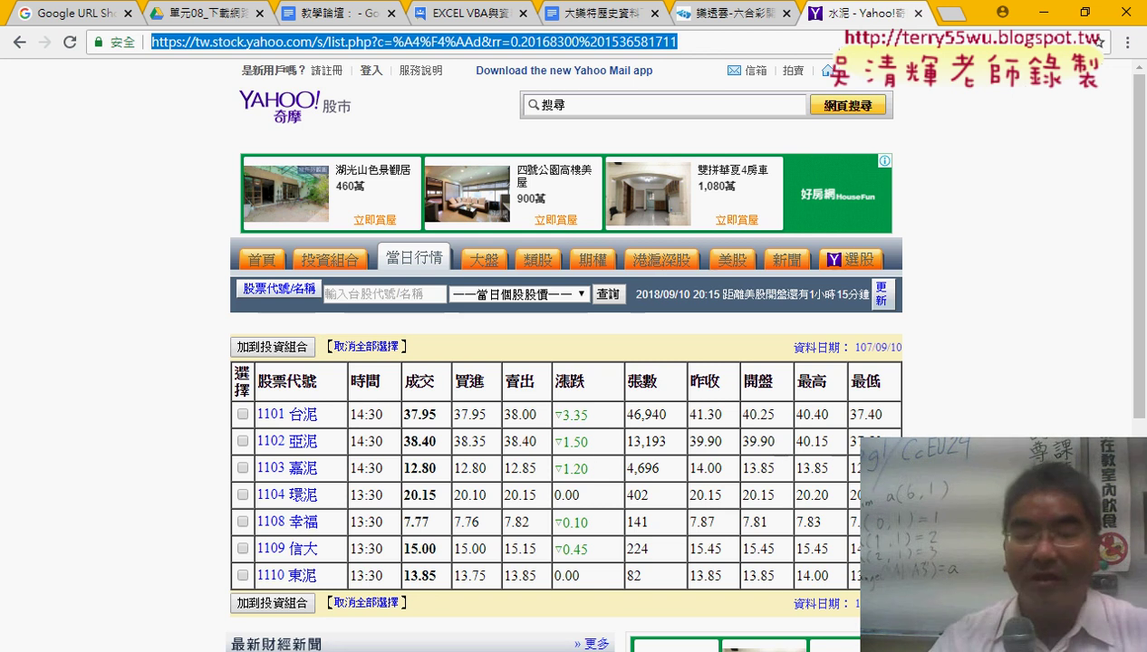
Step: Copy the whole 批次大樂透下載1 macro and paste a duplicate at the top of Module2
left_click(469, 616)
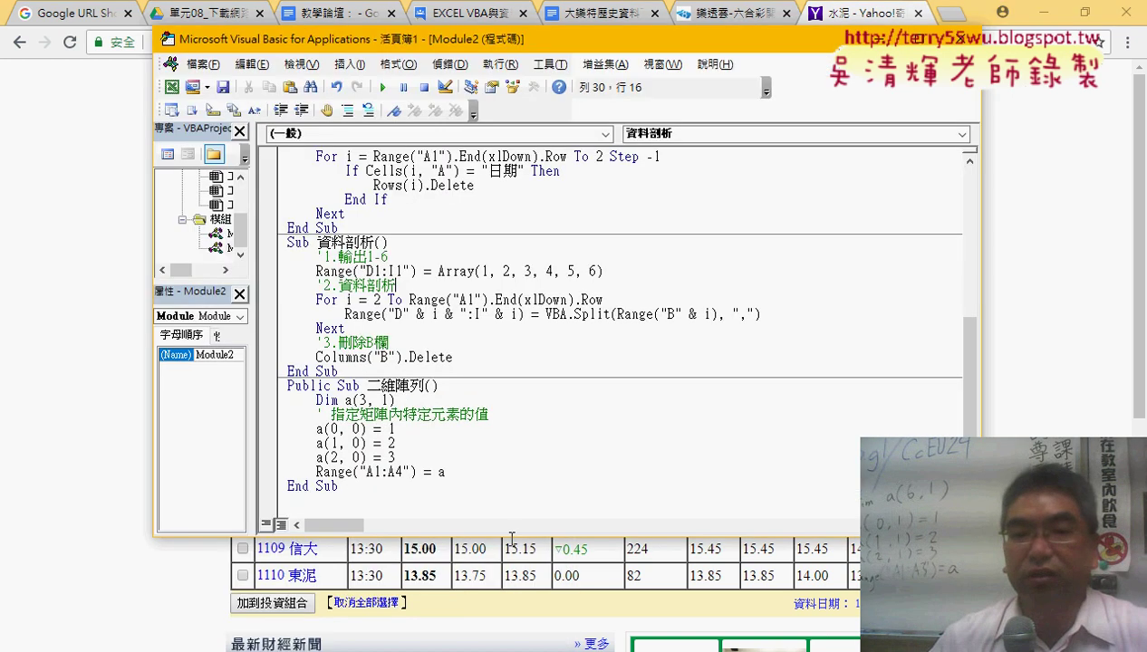
scroll(534, 475, "up", 5)
scroll(533, 475, "up", 4)
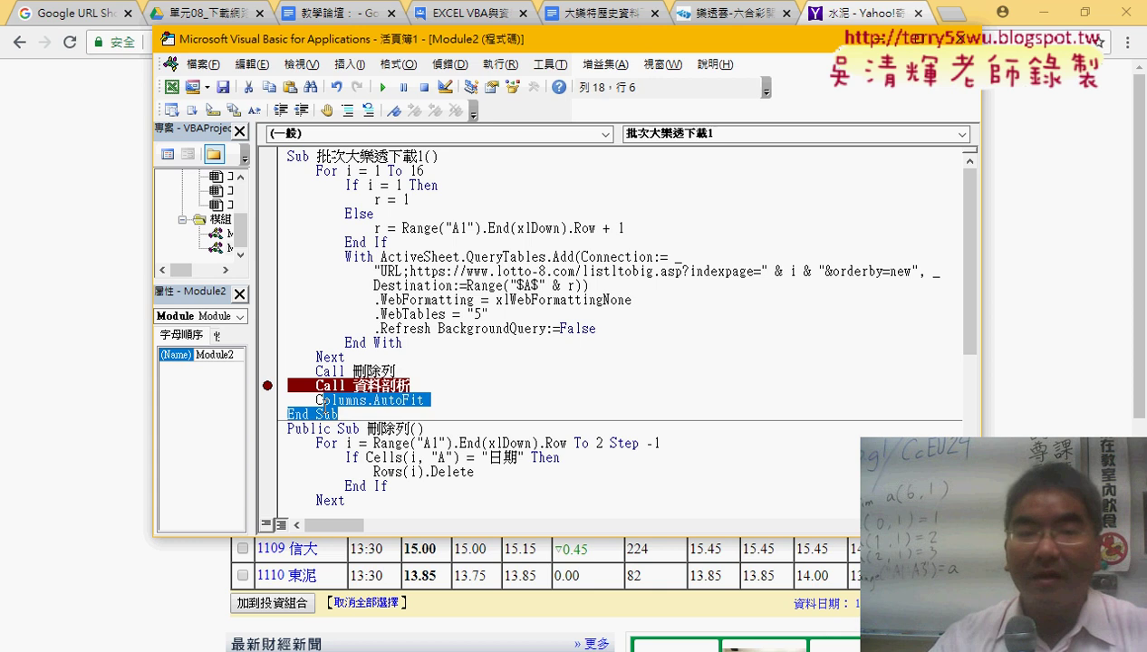
left_click_drag(358, 414, 288, 156)
right_click(378, 217)
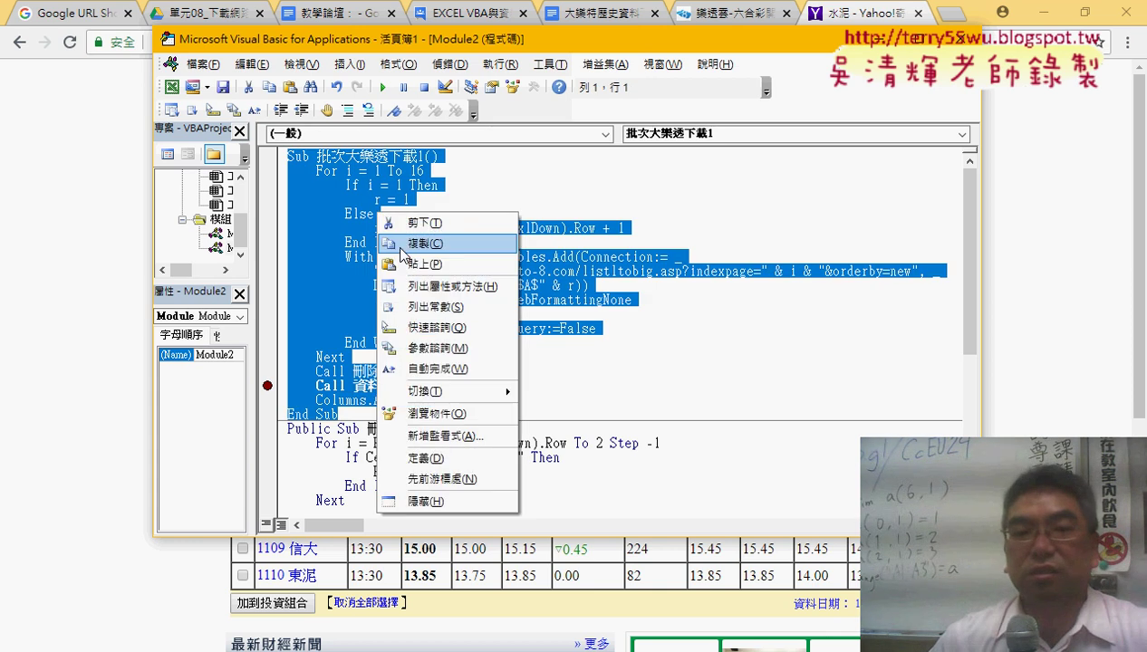
left_click(404, 247)
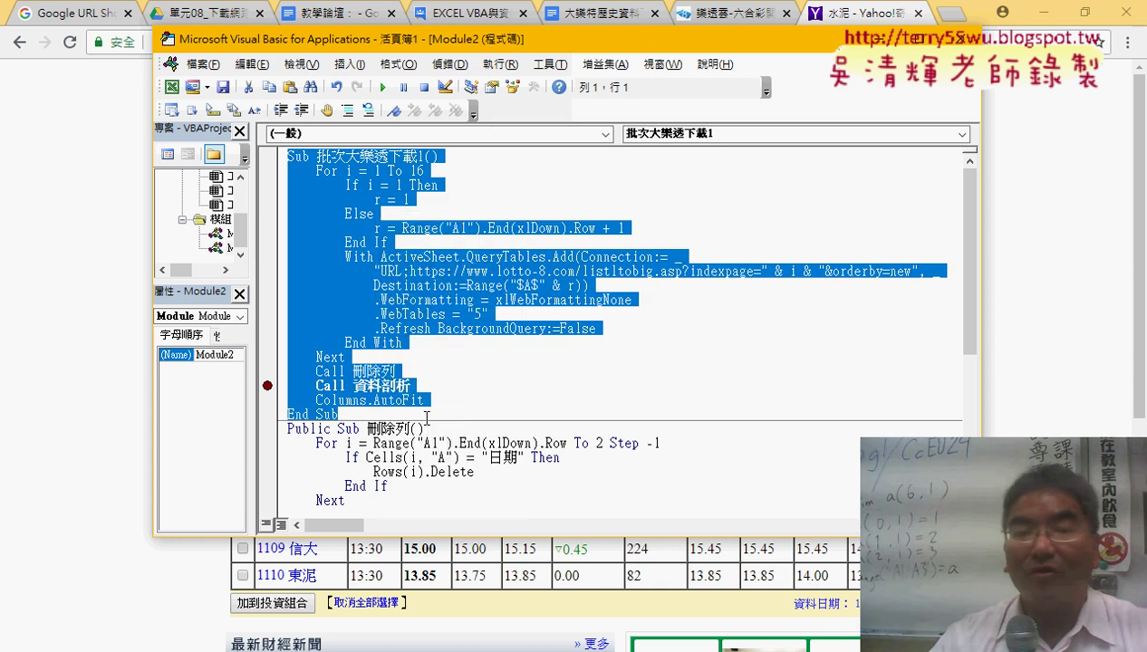
left_click(361, 359)
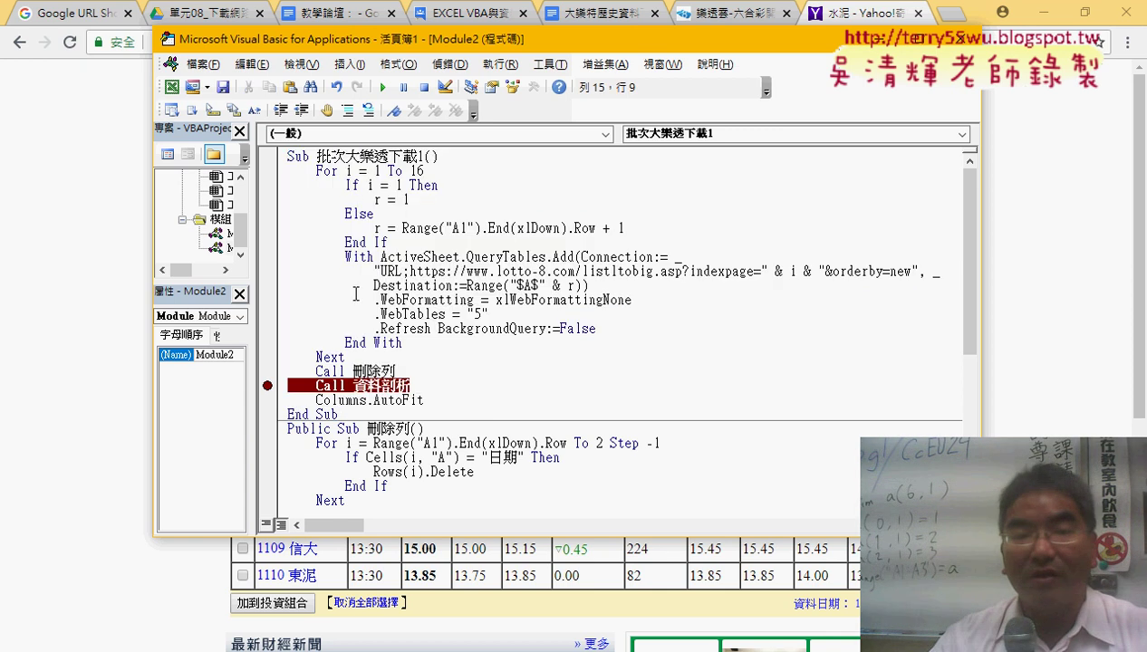
left_click_drag(339, 415, 286, 155)
right_click(338, 197)
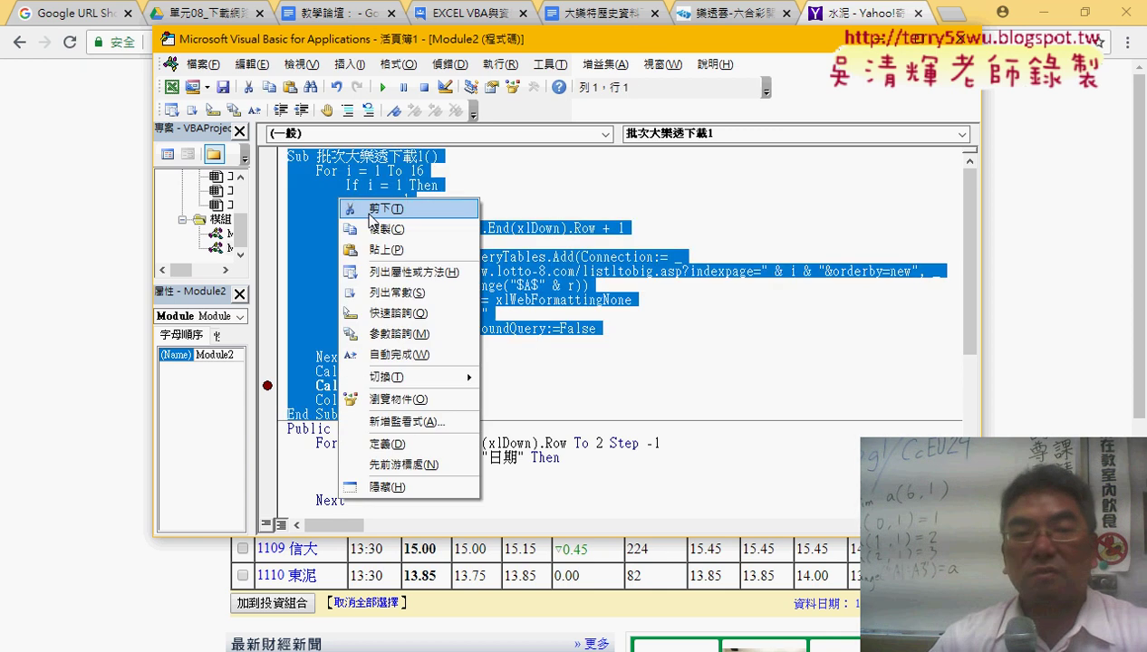
left_click(377, 231)
left_click(291, 161)
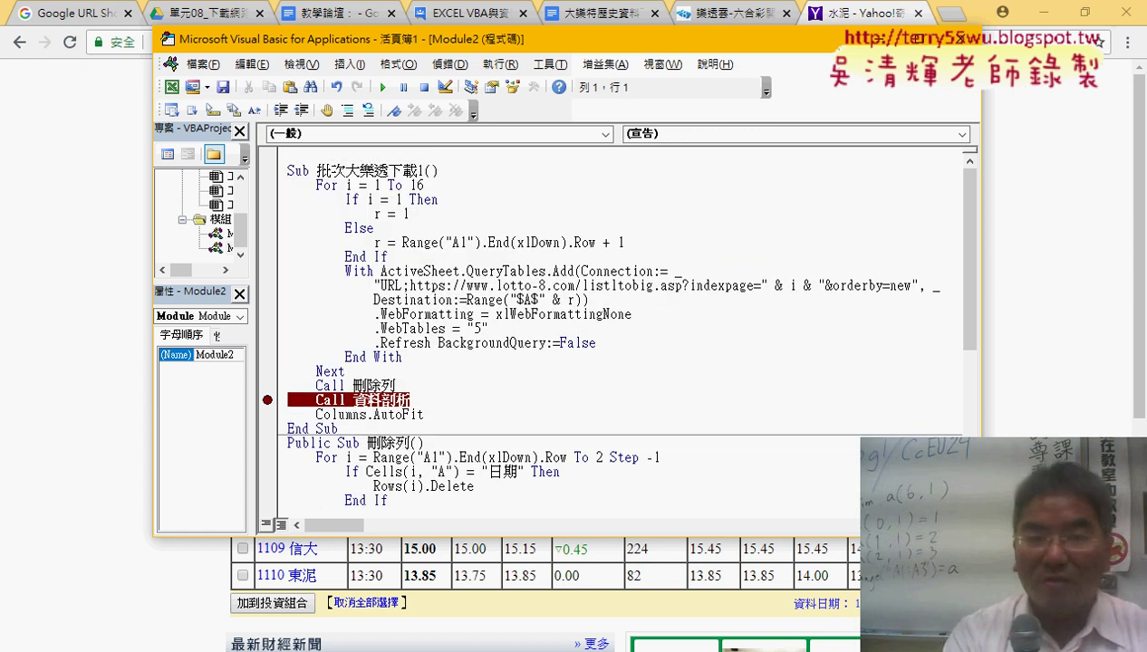
key("ctrl+v")
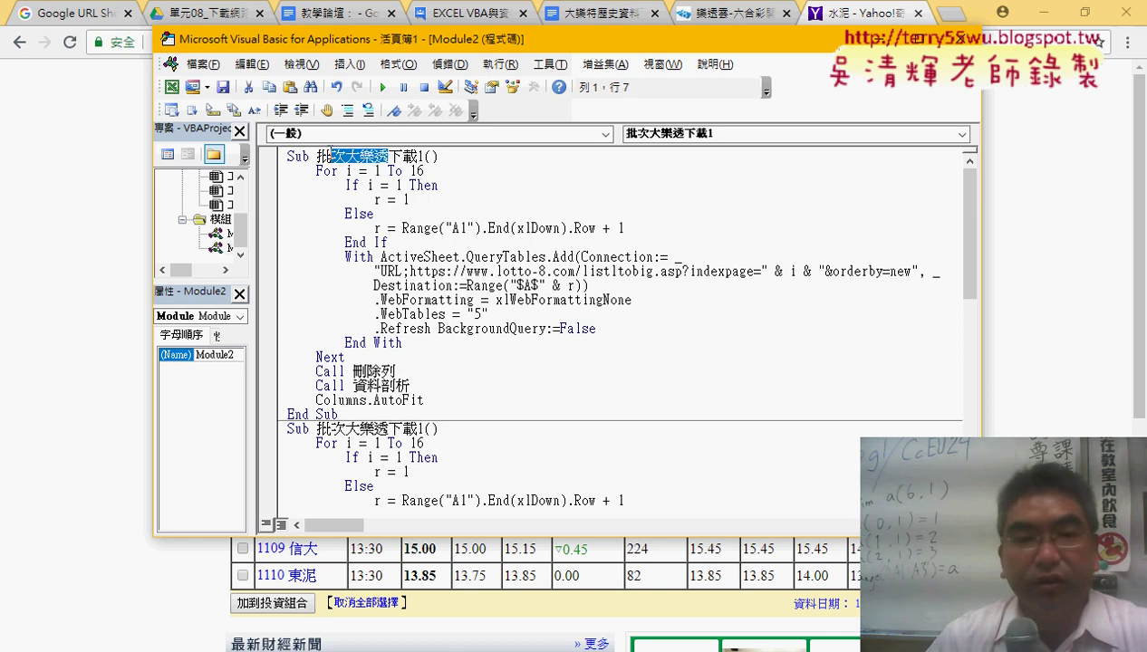
Step: Rename the copy to YAHOO股市下載 and delete its For loop and If block
type("Y")
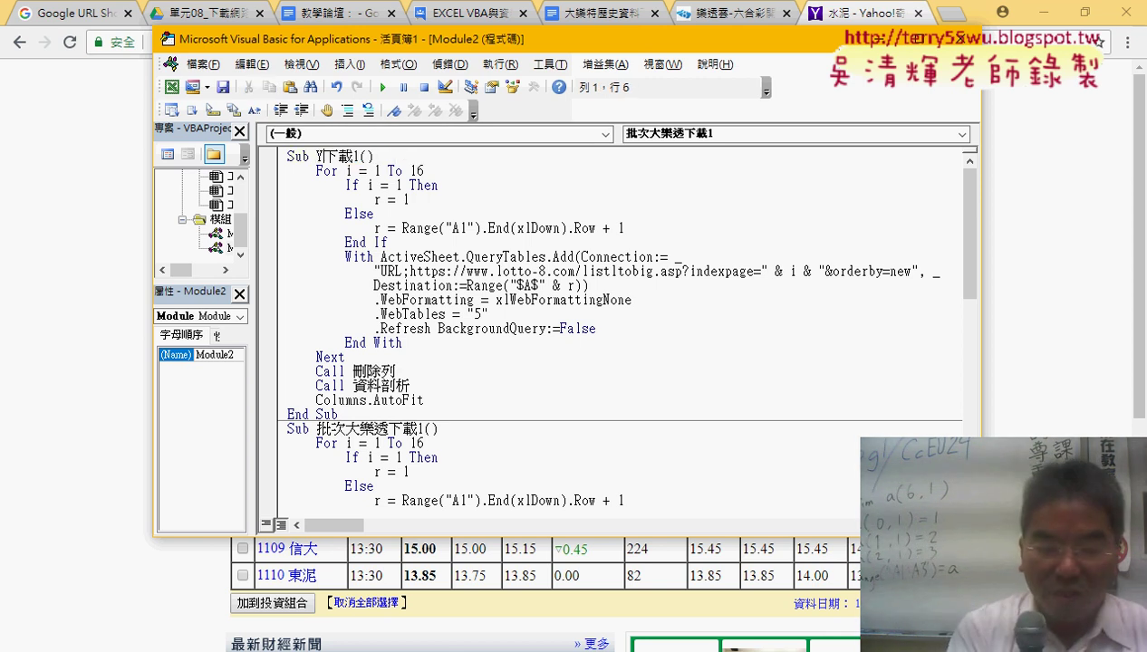
type("AHOO")
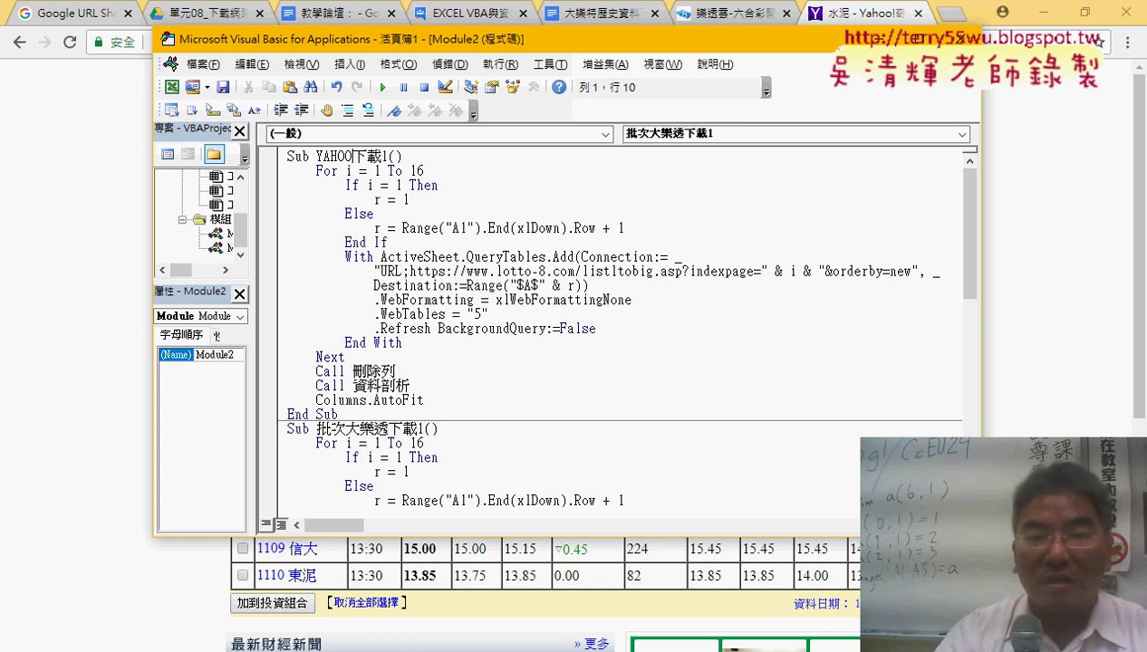
key("Delete")
type("股市")
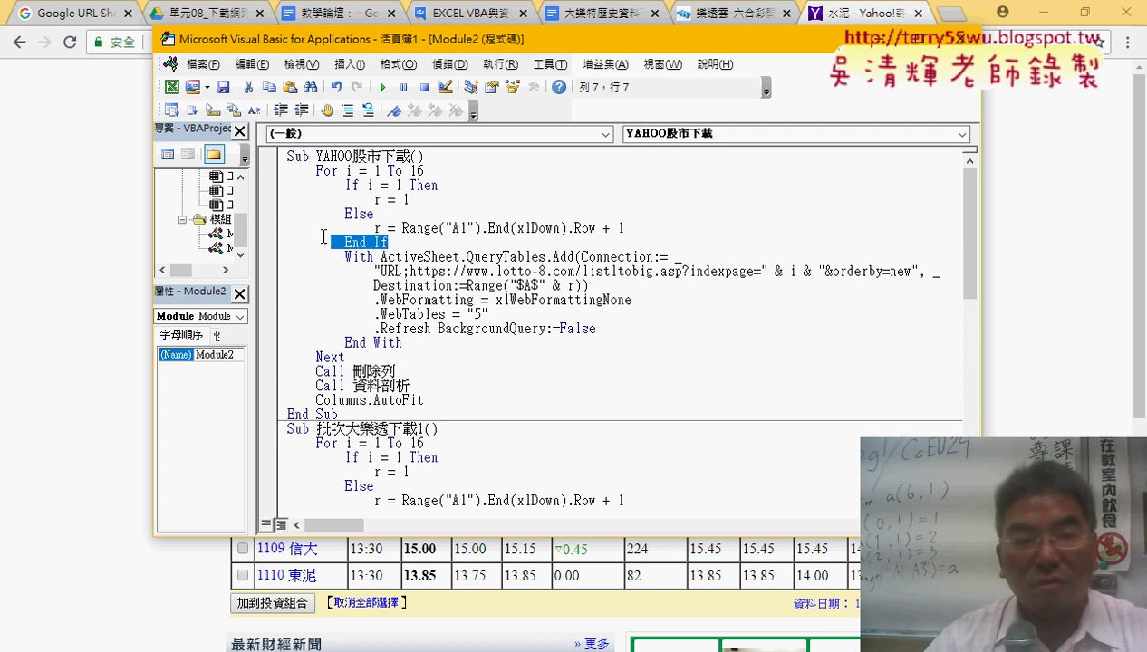
left_click_drag(388, 242, 257, 178)
key("Delete")
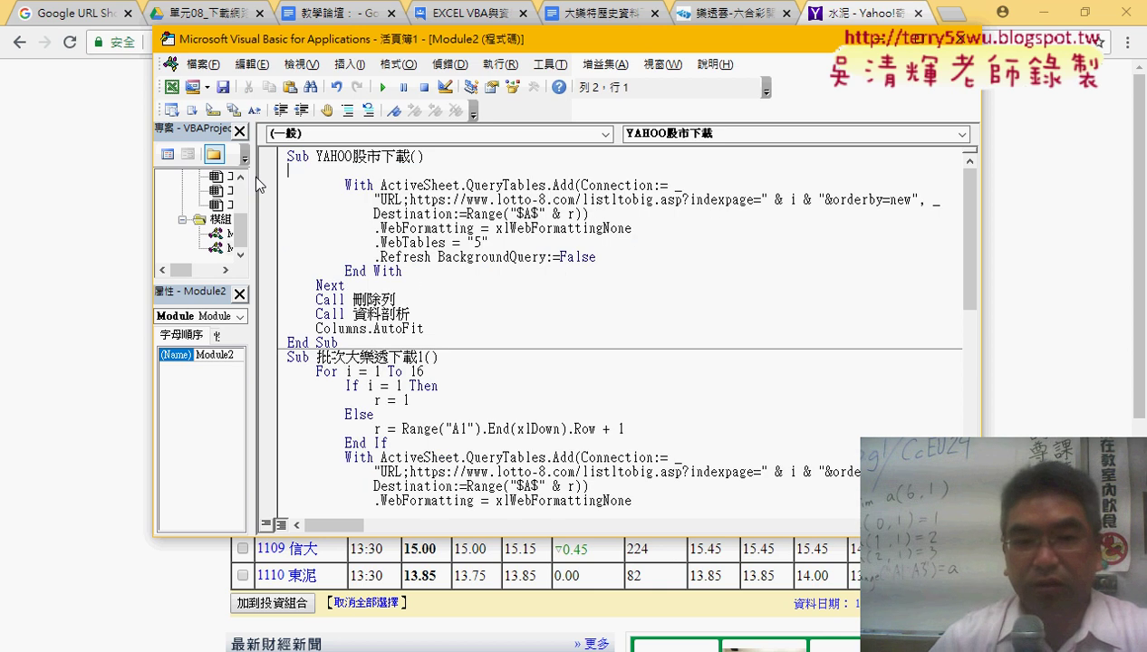
key("Delete")
Step: Remove the Next, Call and AutoFit lines, outdent the With block, and select the lotto-8 URL
left_click_drag(424, 314, 249, 271)
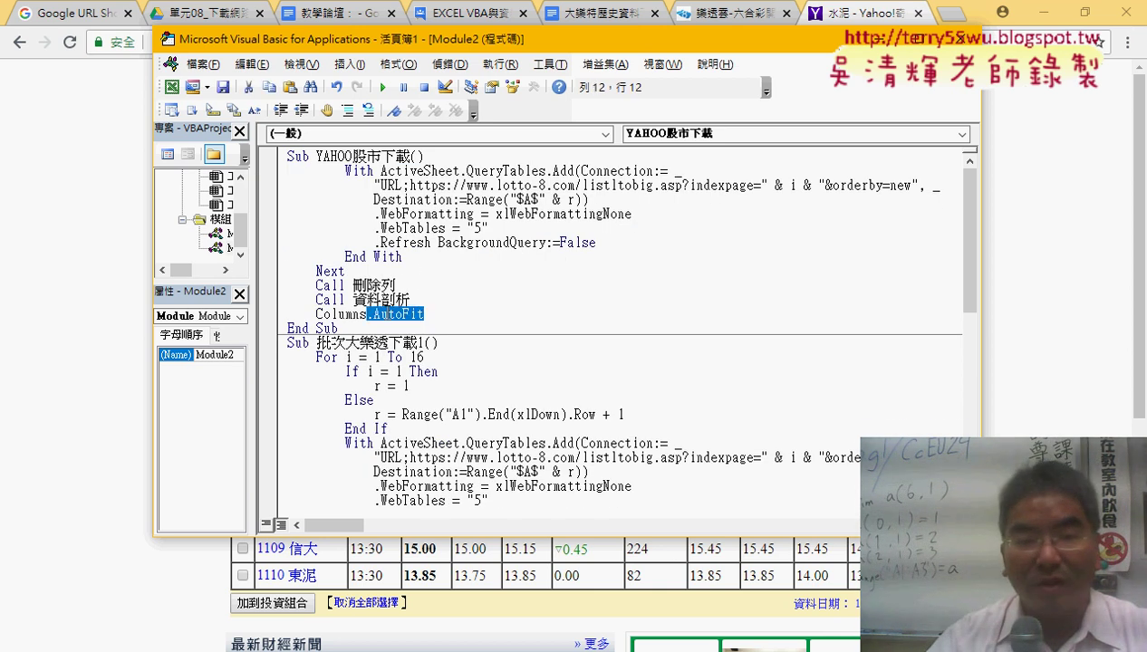
key("Delete")
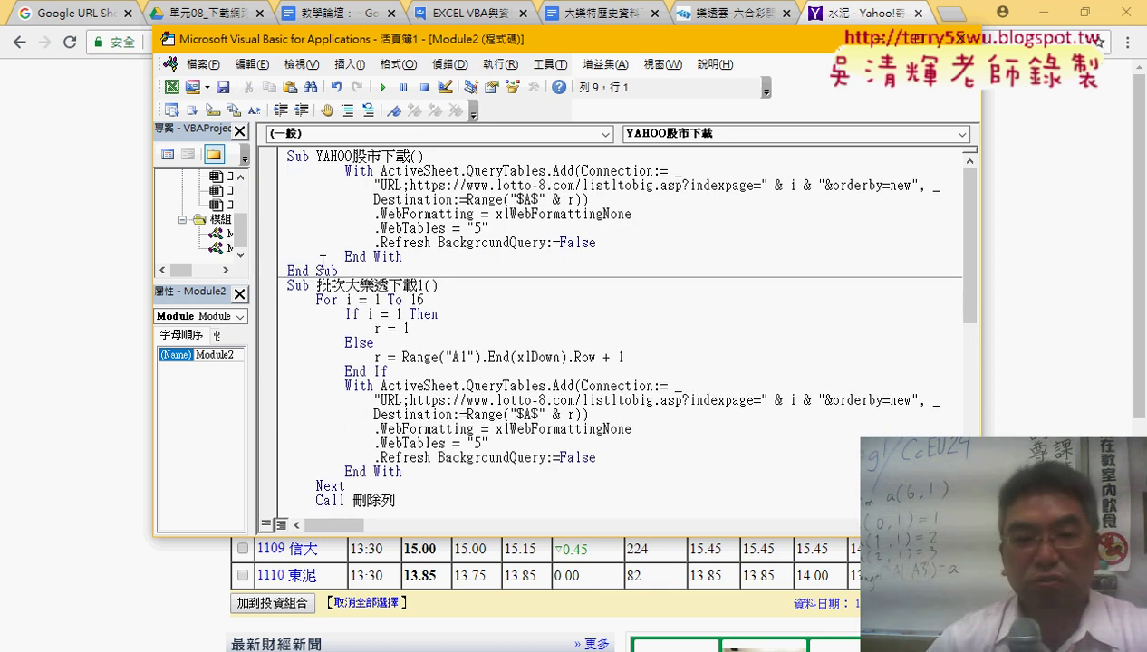
left_click_drag(412, 258, 278, 173)
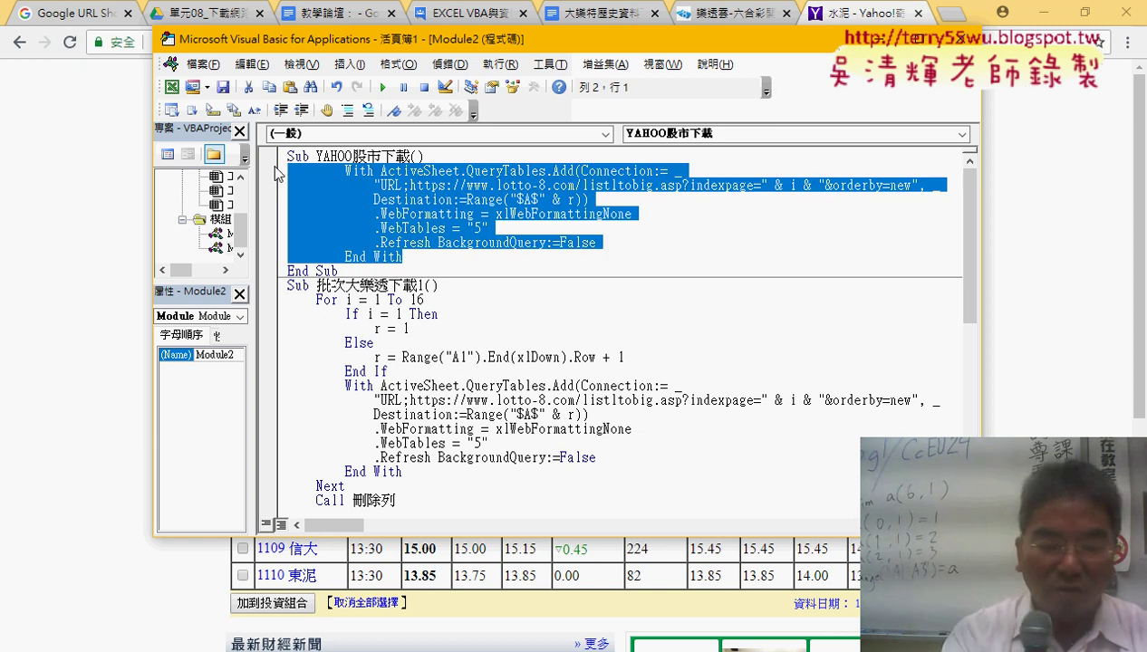
key("shift+Tab")
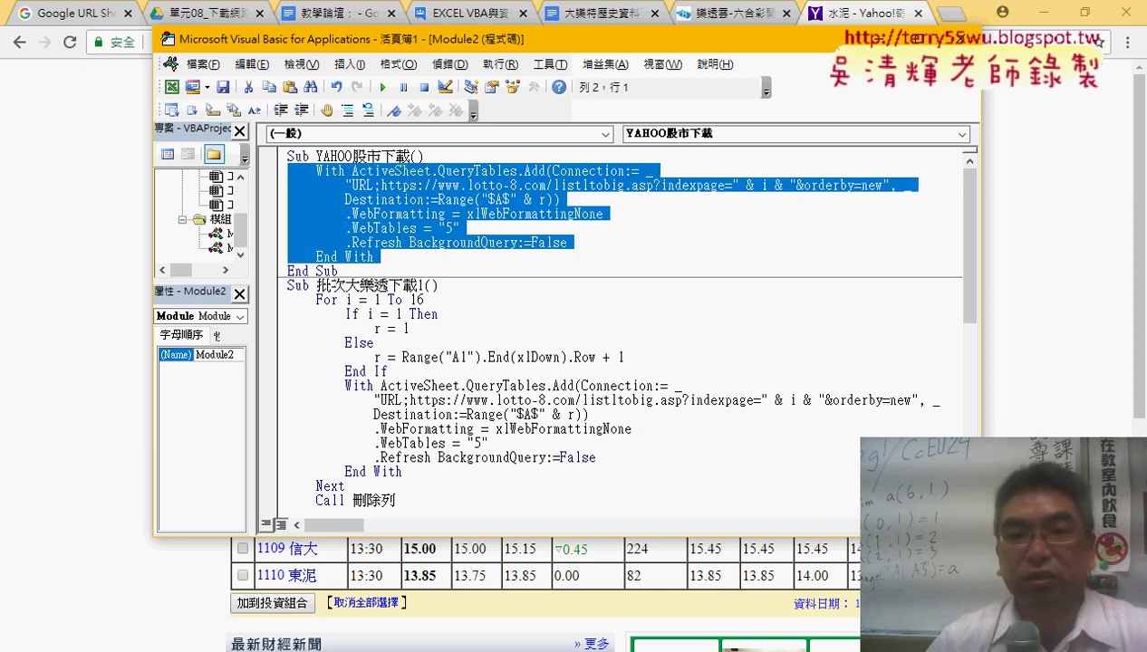
left_click_drag(381, 185, 884, 188)
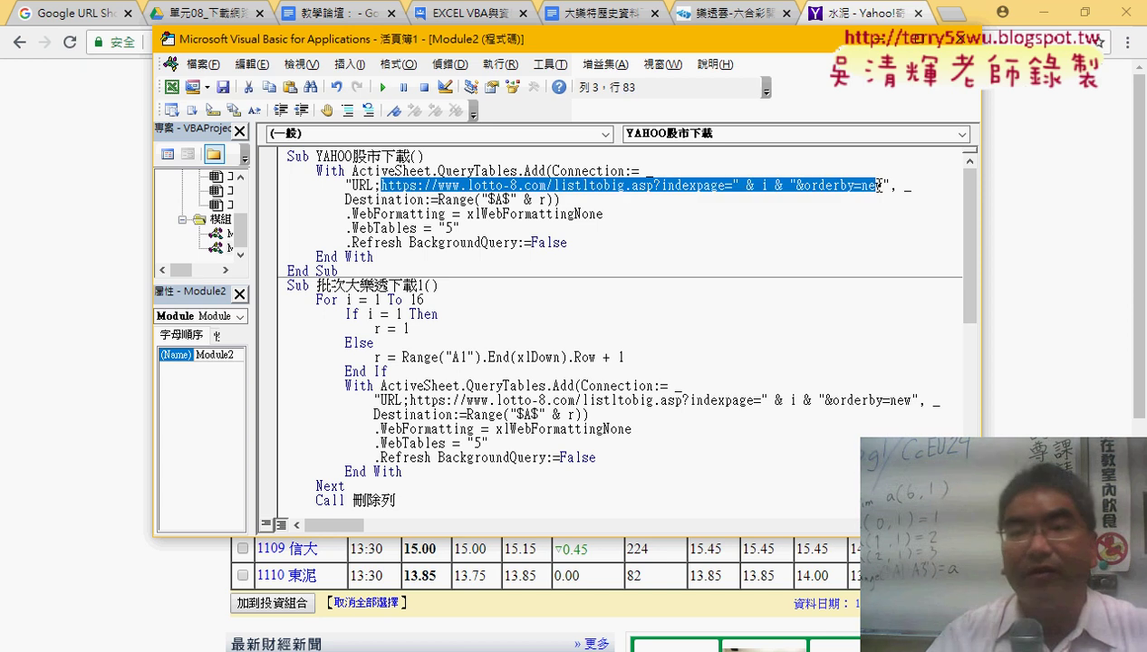
Step: Replace the lotto-8 connection address with the copied Yahoo 水泥 page URL
left_click(877, 39)
left_click(584, 42)
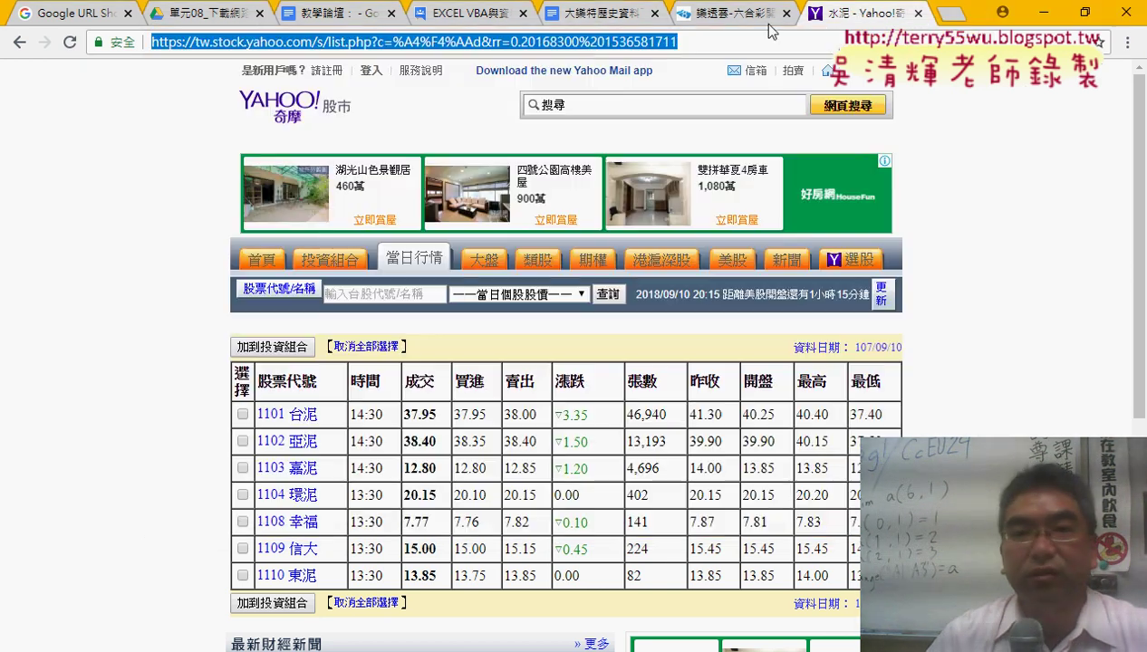
right_click(585, 43)
left_click(609, 87)
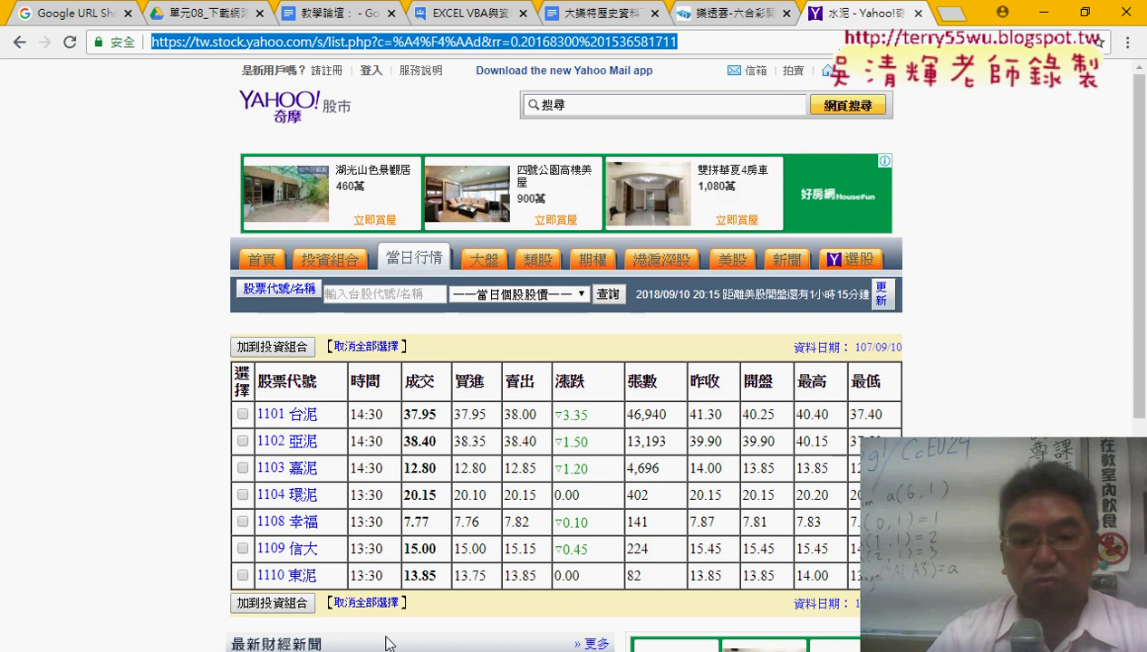
left_click(472, 580)
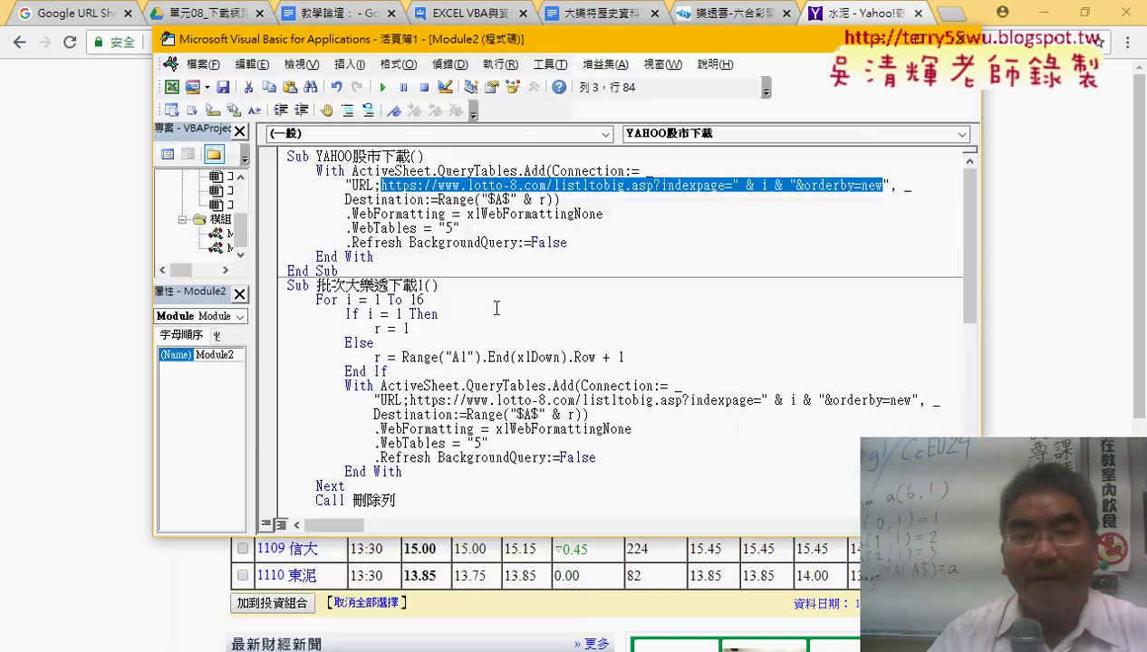
right_click(458, 195)
left_click(381, 185)
left_click_drag(380, 185, 883, 185)
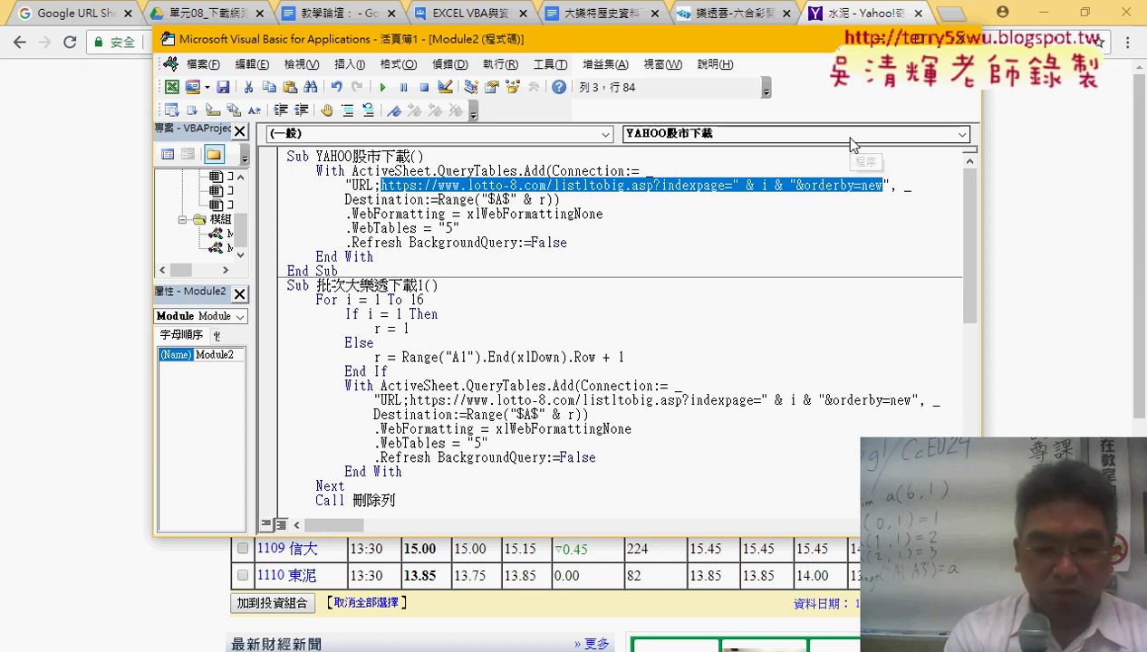
key("ctrl+v")
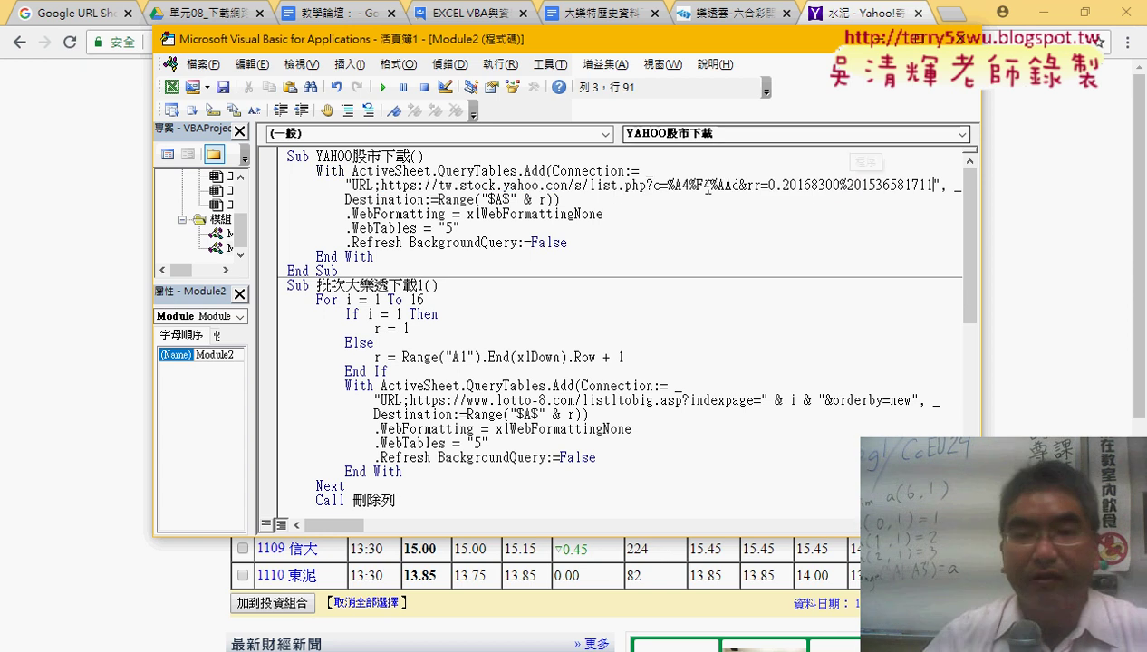
Step: Change the destination to Range("$A$1") and select the WebTables value 5
left_click(541, 199)
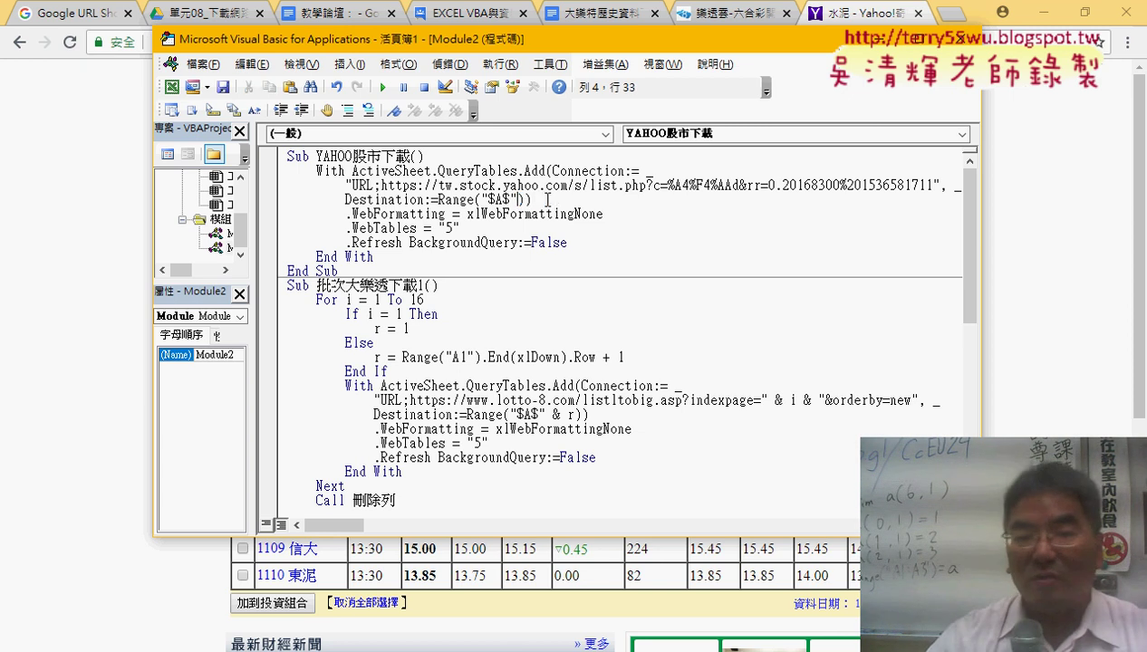
type("1")
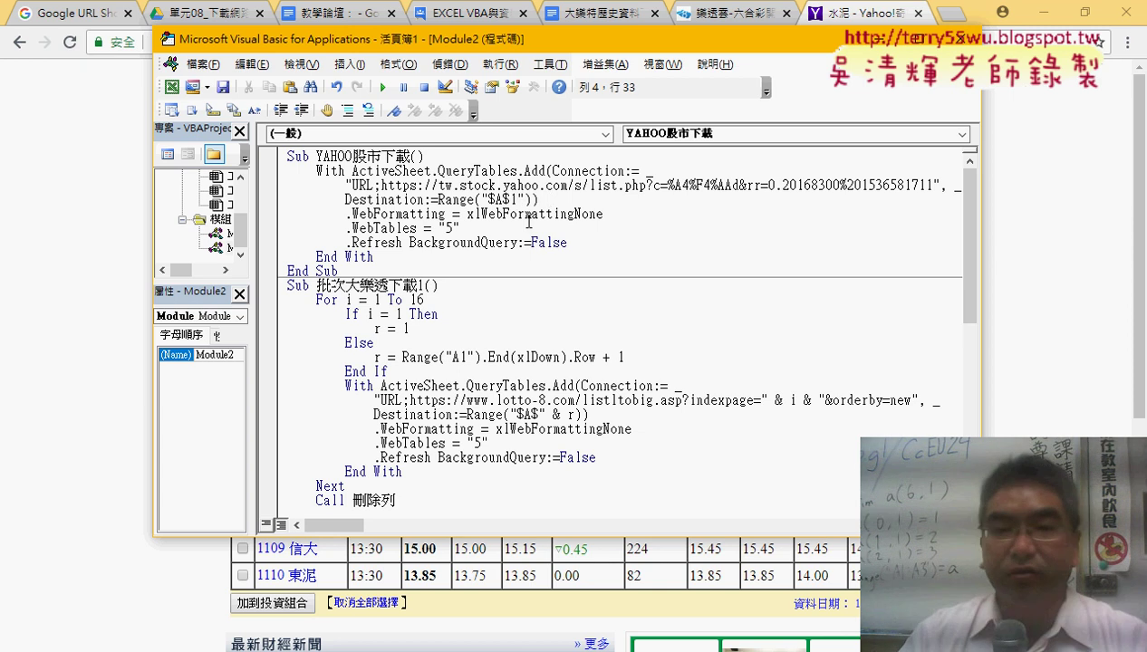
double_click(449, 228)
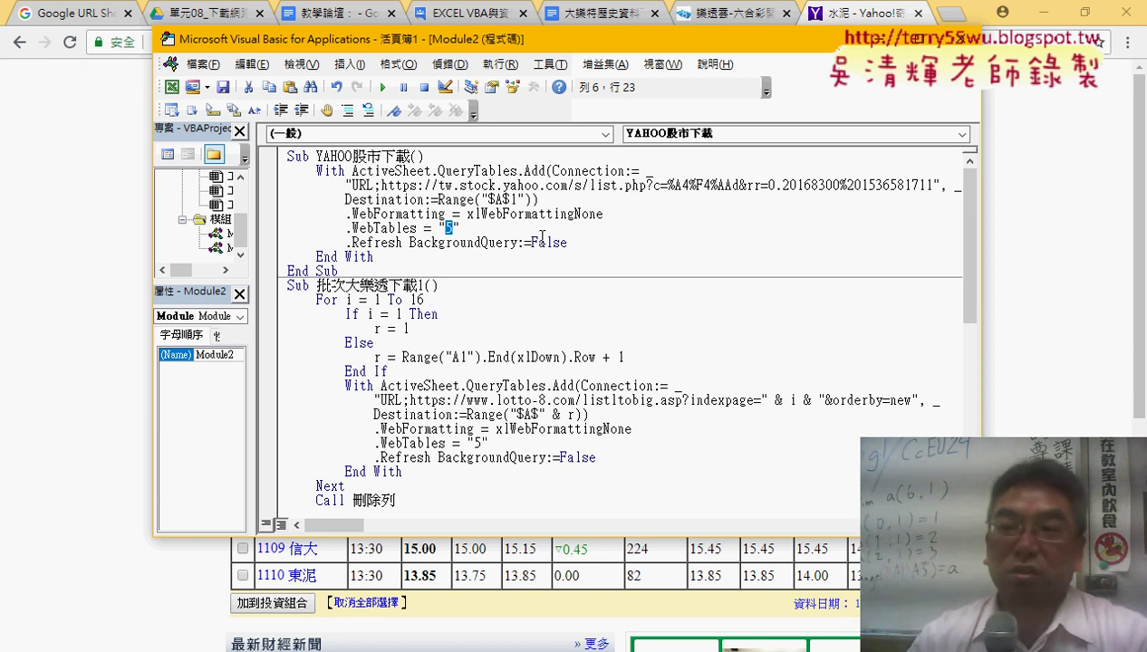
left_click(1013, 295)
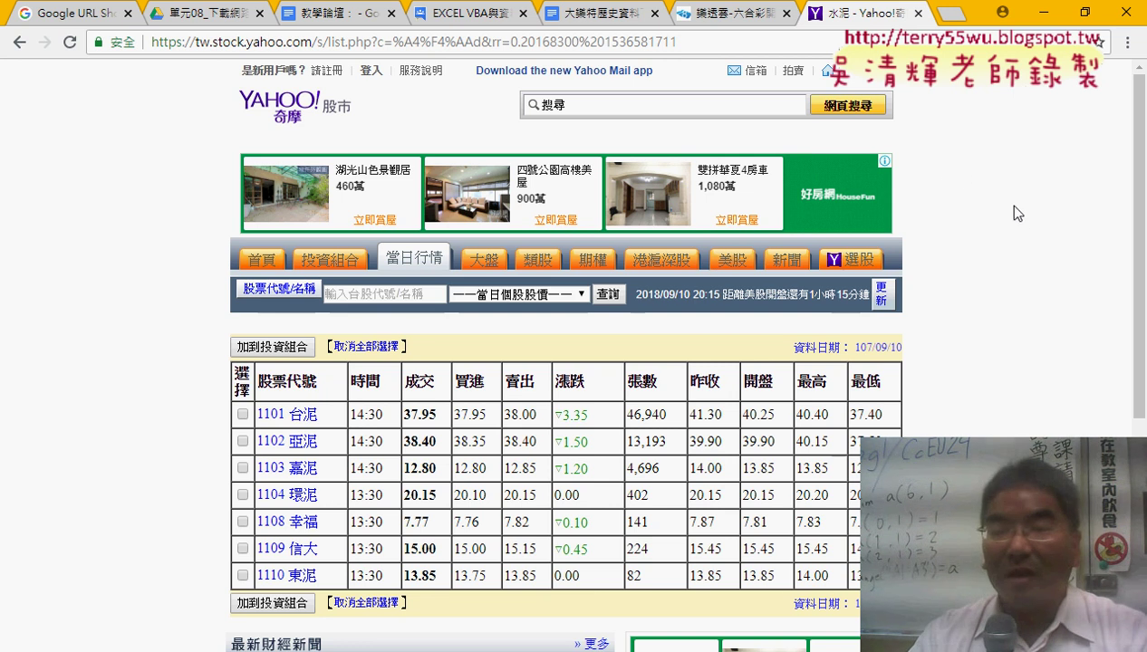
Step: Inspect the 股票代號 header cell of the cement quote table in DevTools
right_click(914, 164)
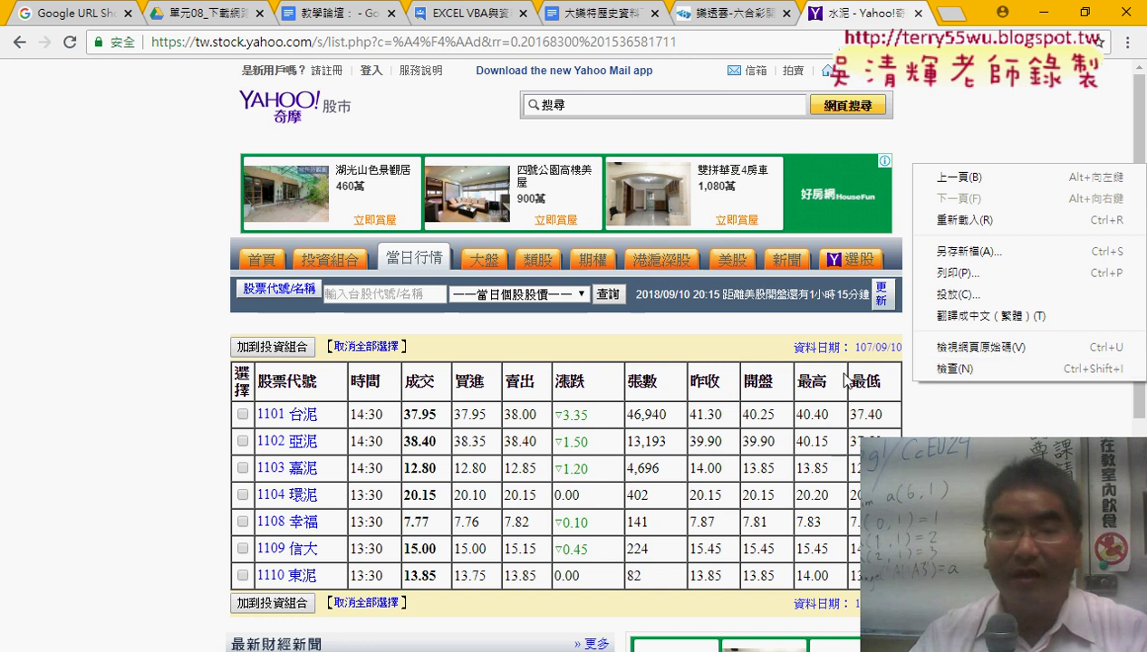
left_click(251, 379)
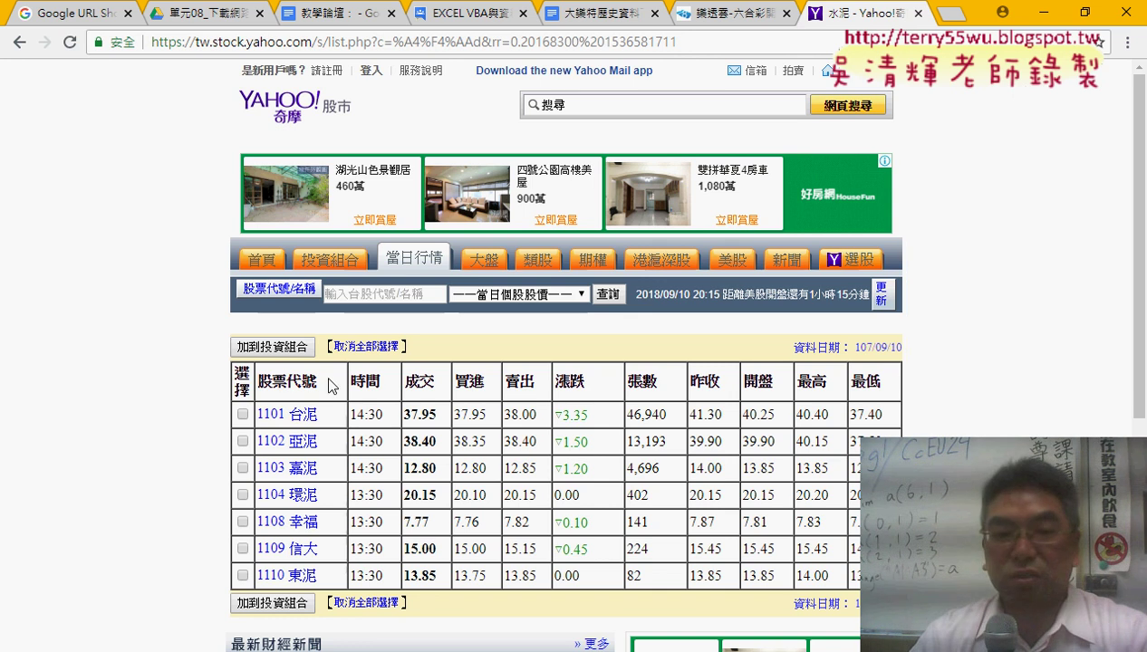
mouse_move(332, 387)
left_mouse_down()
mouse_move(256, 378)
mouse_move(304, 389)
left_mouse_up()
left_click(263, 378)
right_click(272, 379)
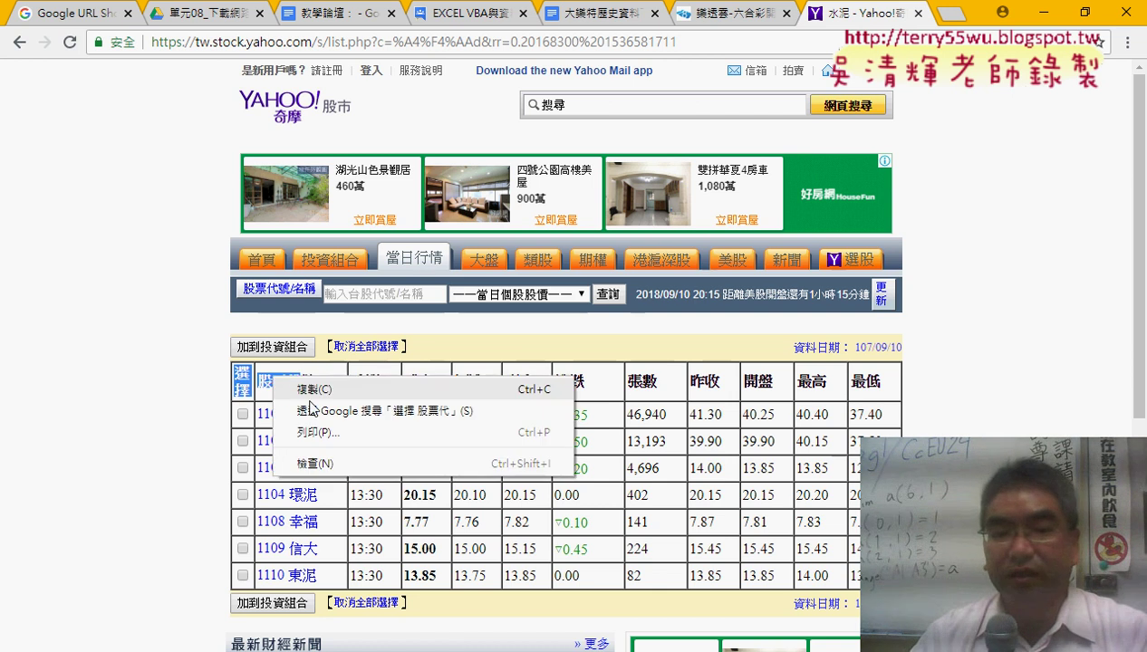
left_click(314, 463)
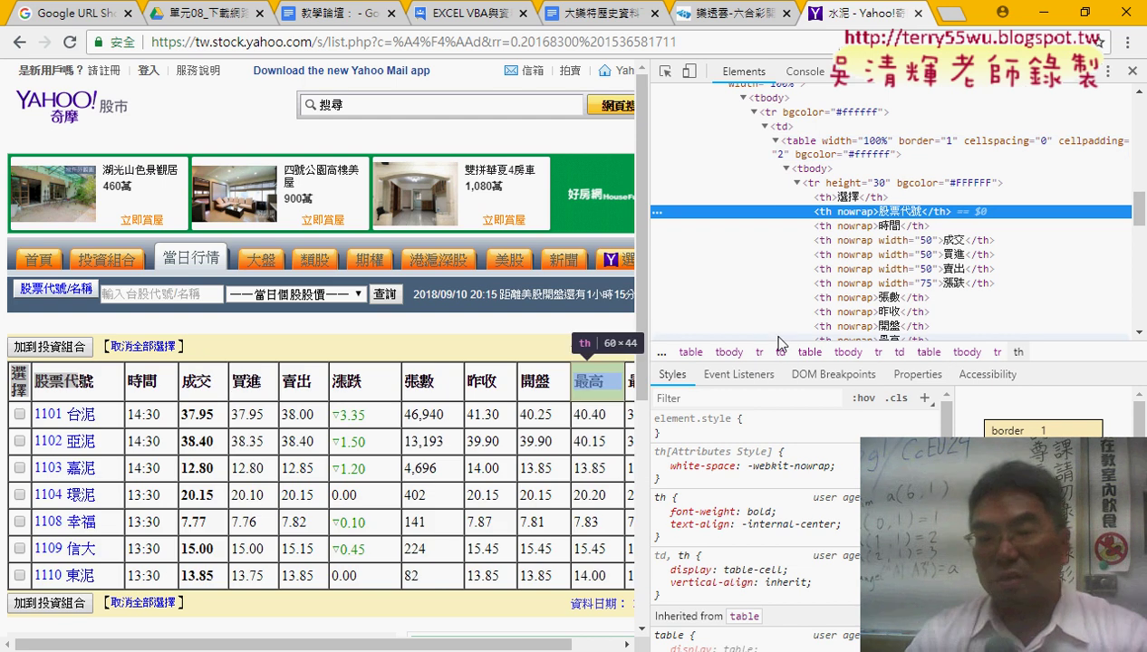
Step: Search the Elements panel for '<table' and step through matches to the 8th of 11
key("ctrl+f")
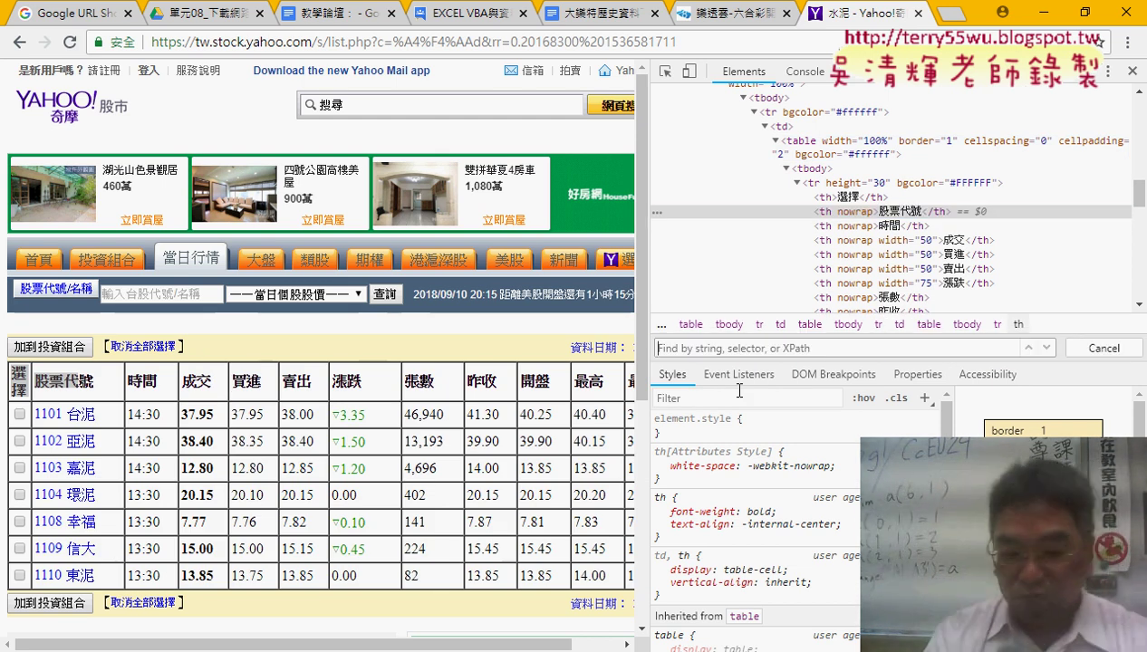
type("<")
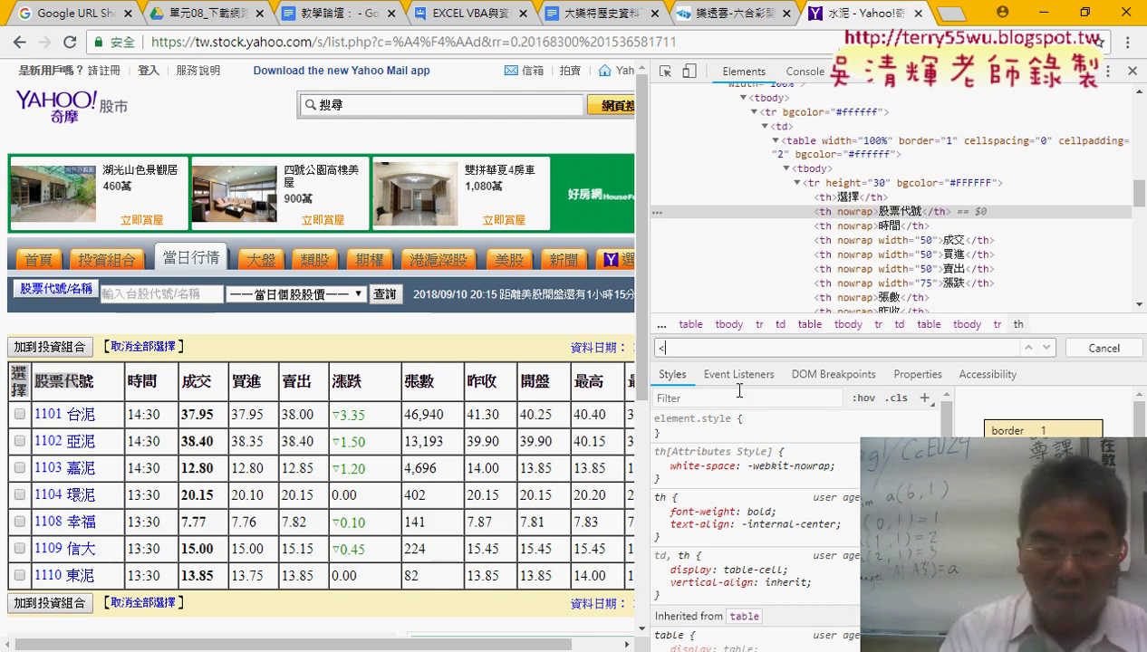
type("t")
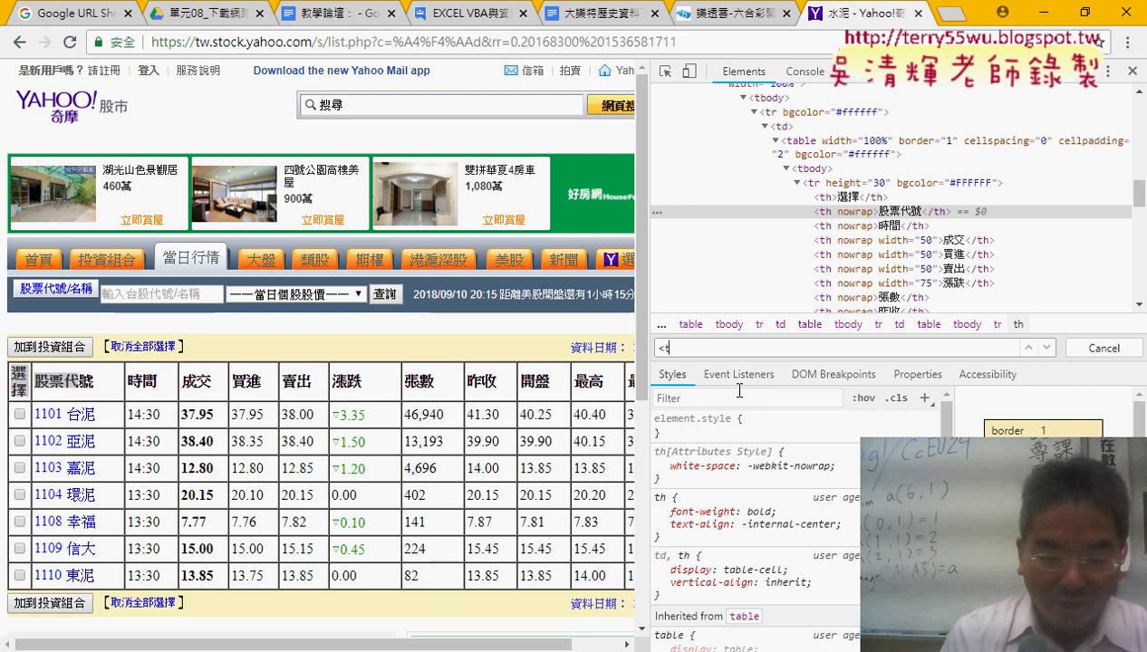
type("able")
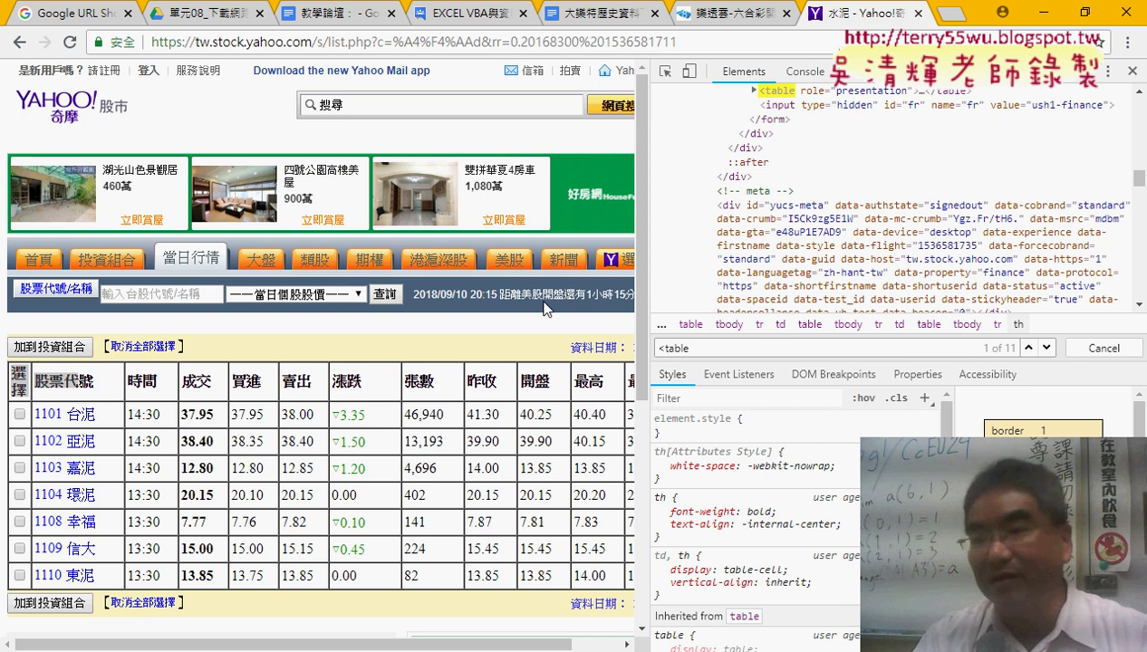
left_click(1049, 348)
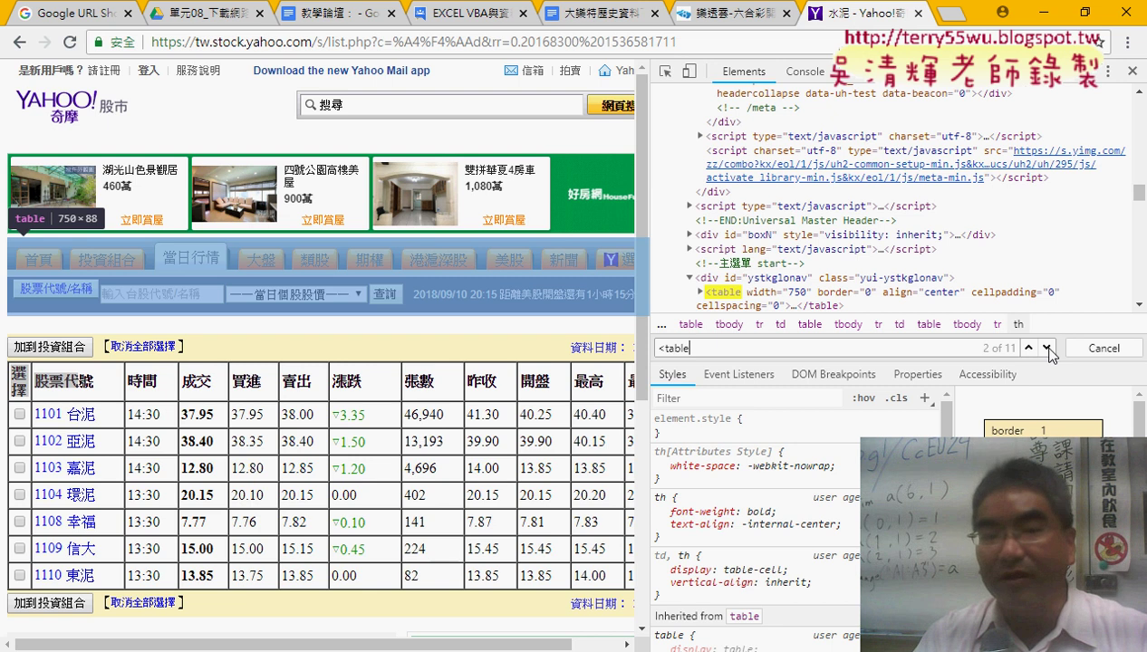
left_click(1049, 348)
left_click(1049, 348)
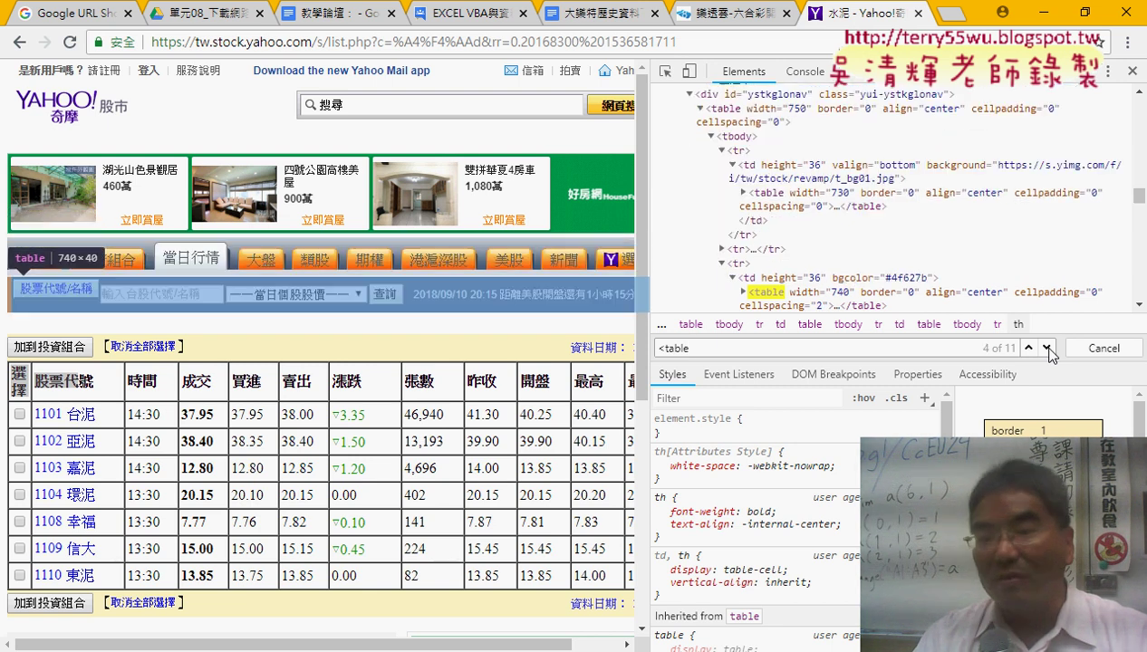
left_click(1049, 348)
left_click(1048, 348)
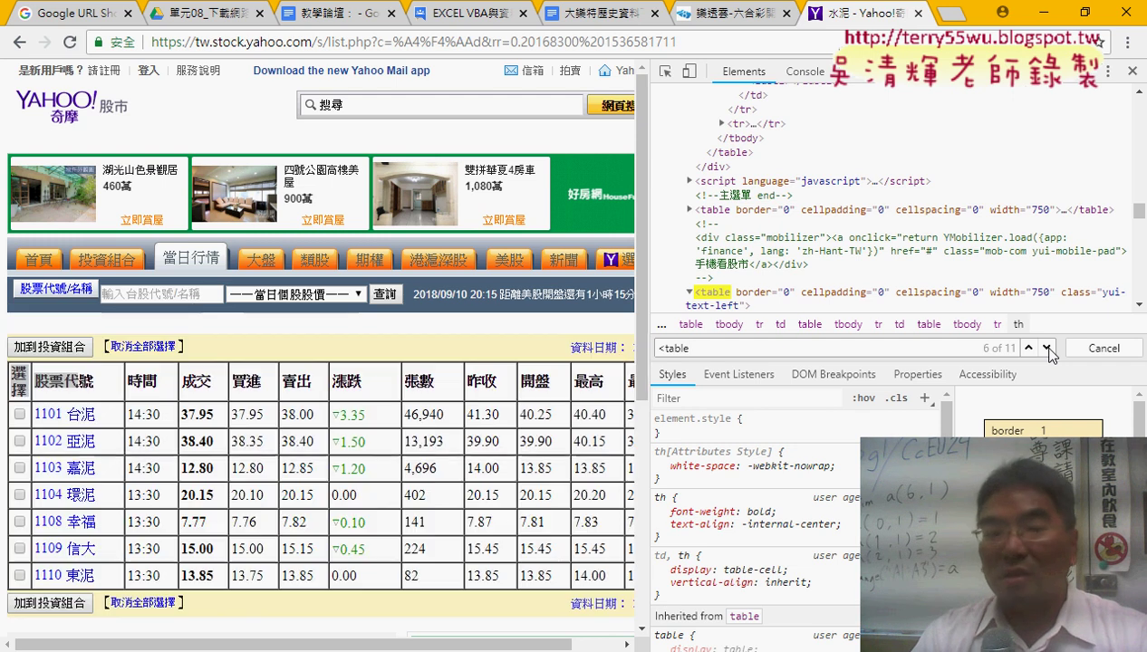
left_click(1049, 348)
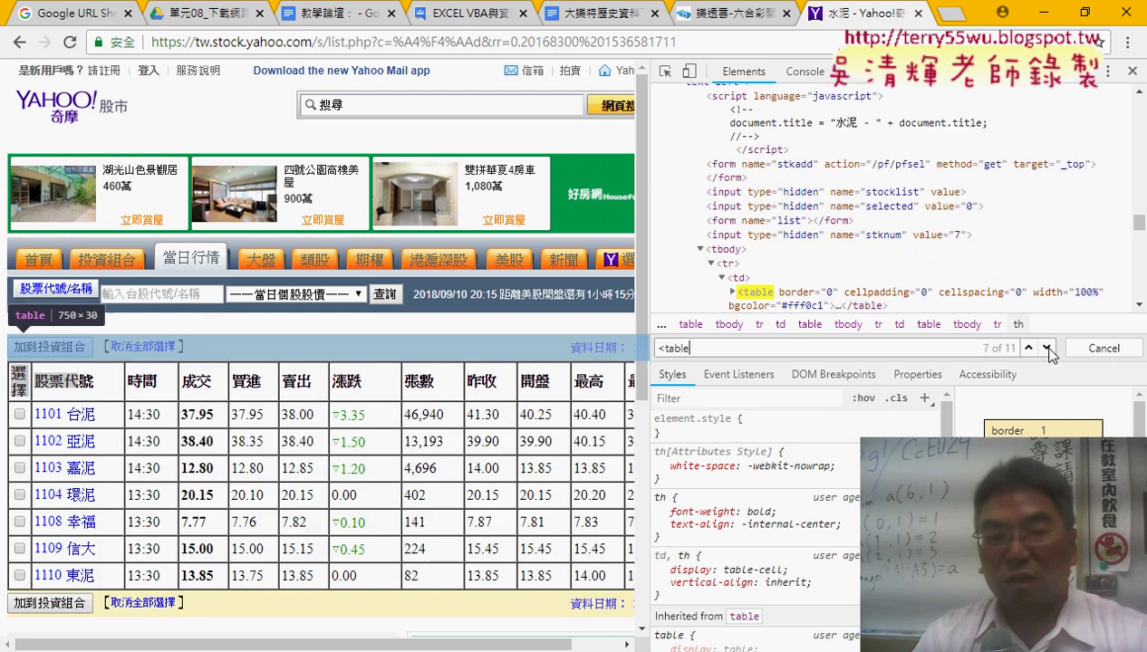
left_click(1046, 348)
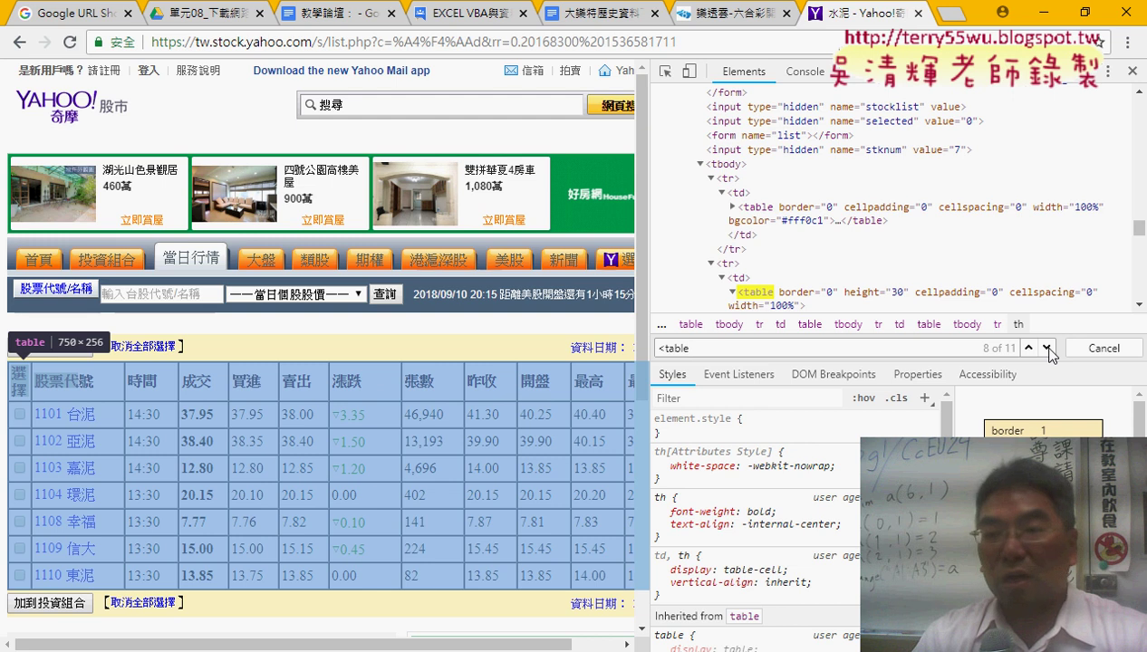
Step: Compare the 8th, 9th and 10th matches, settling on table 9 of 11 as the stock table
left_click(1047, 348)
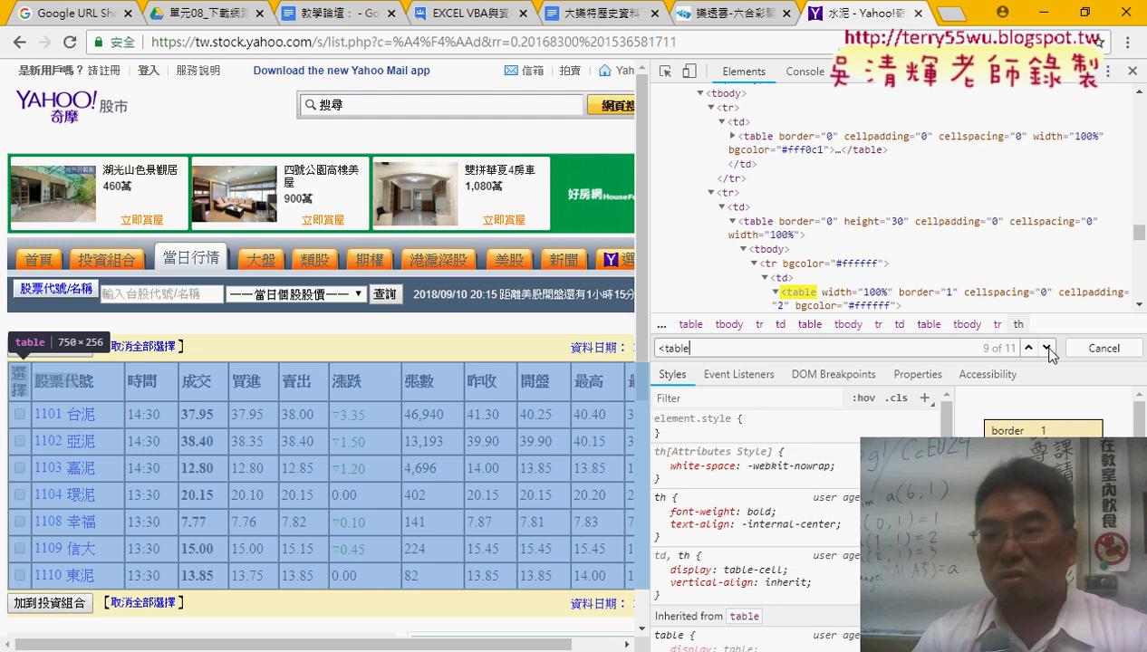
left_click(1028, 348)
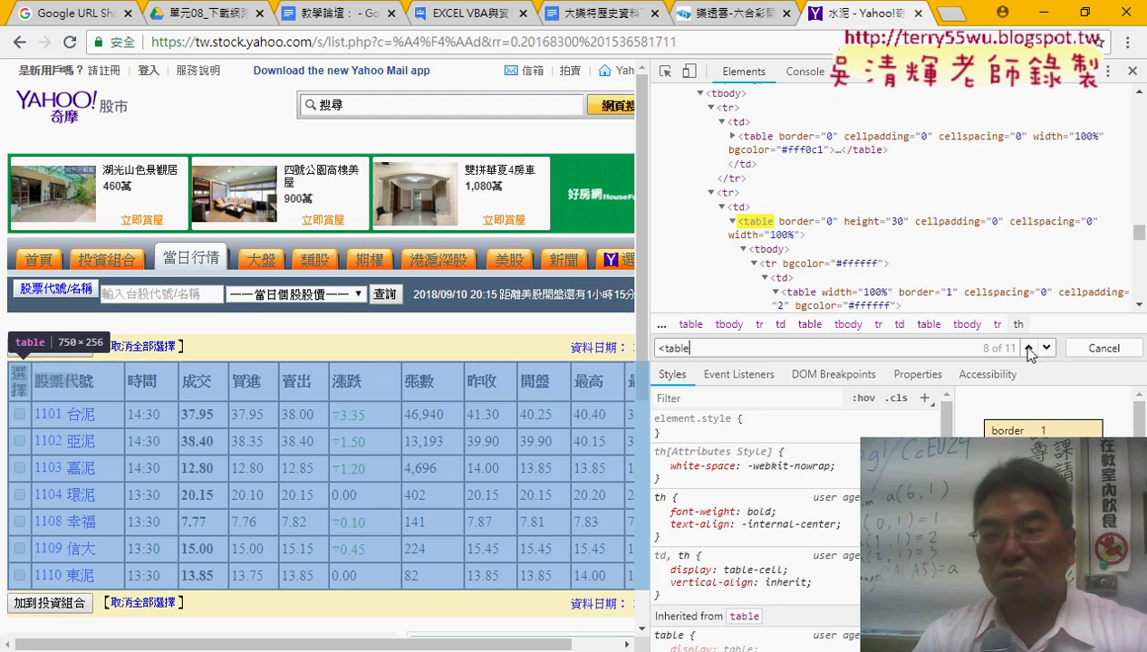
left_click(1047, 348)
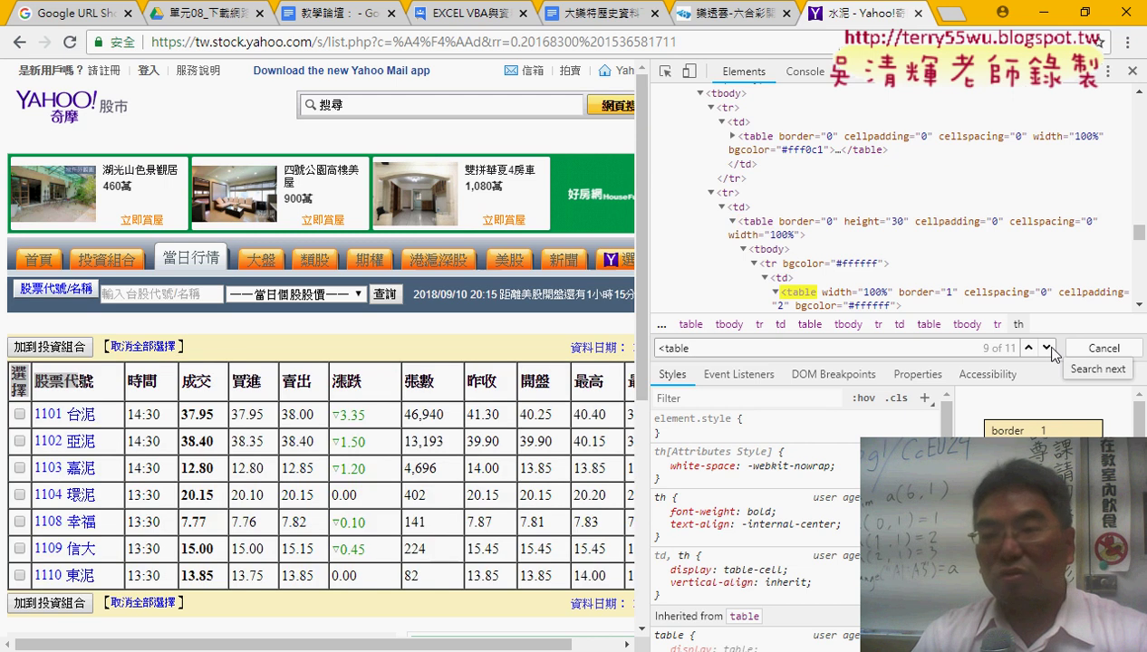
left_click(1030, 348)
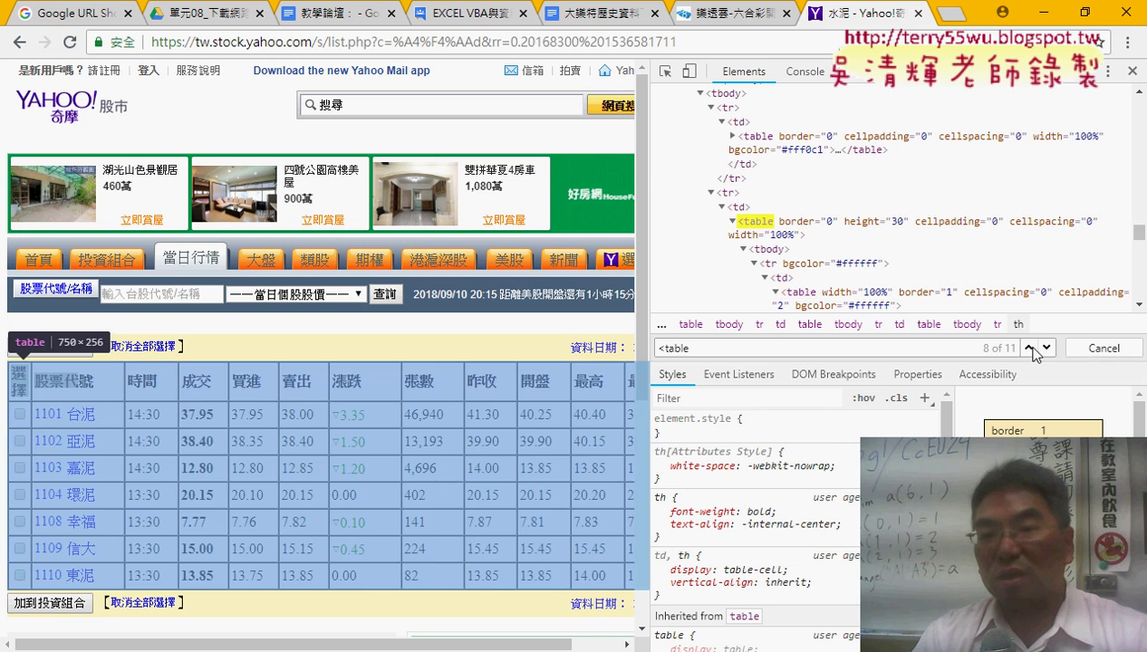
left_click(1047, 348)
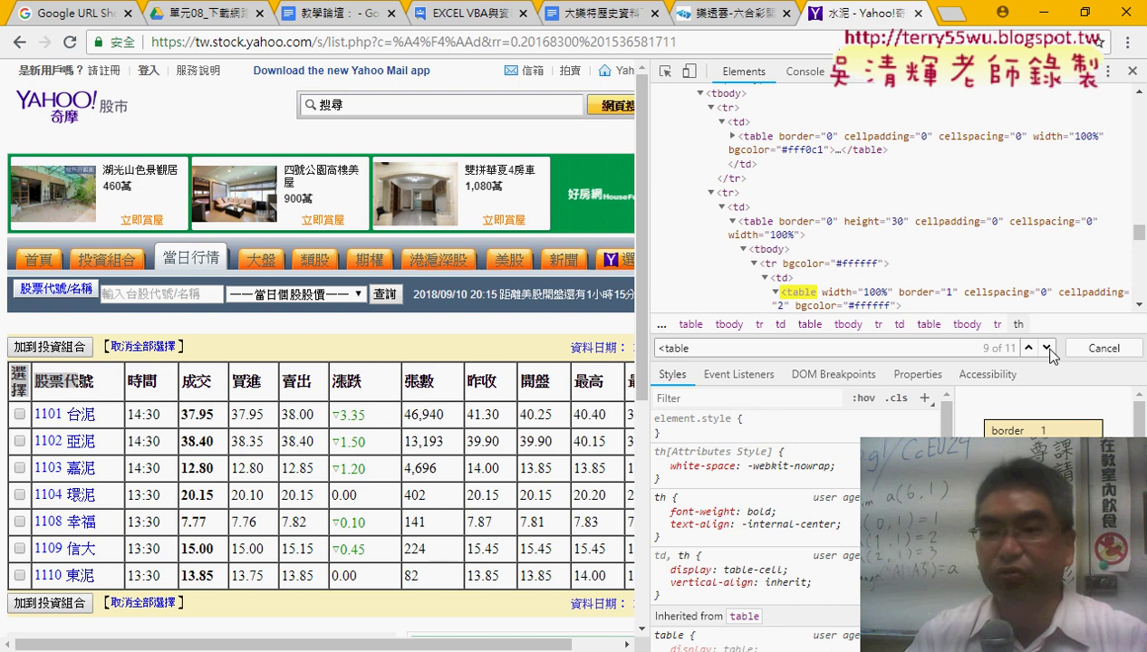
left_click(1046, 349)
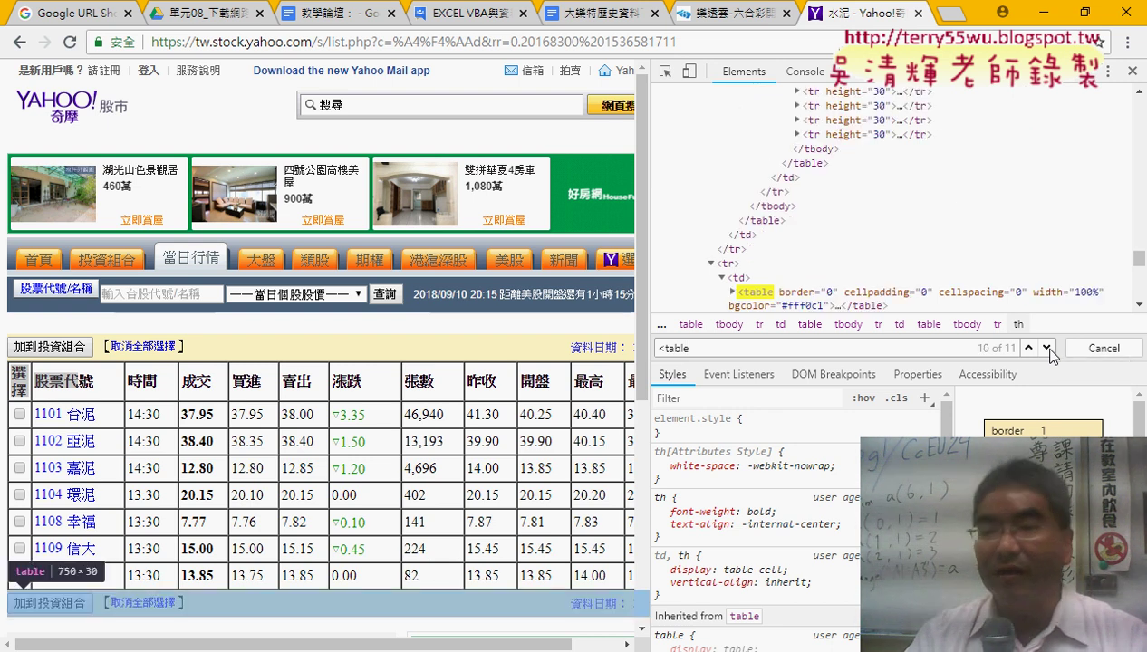
left_click(1029, 349)
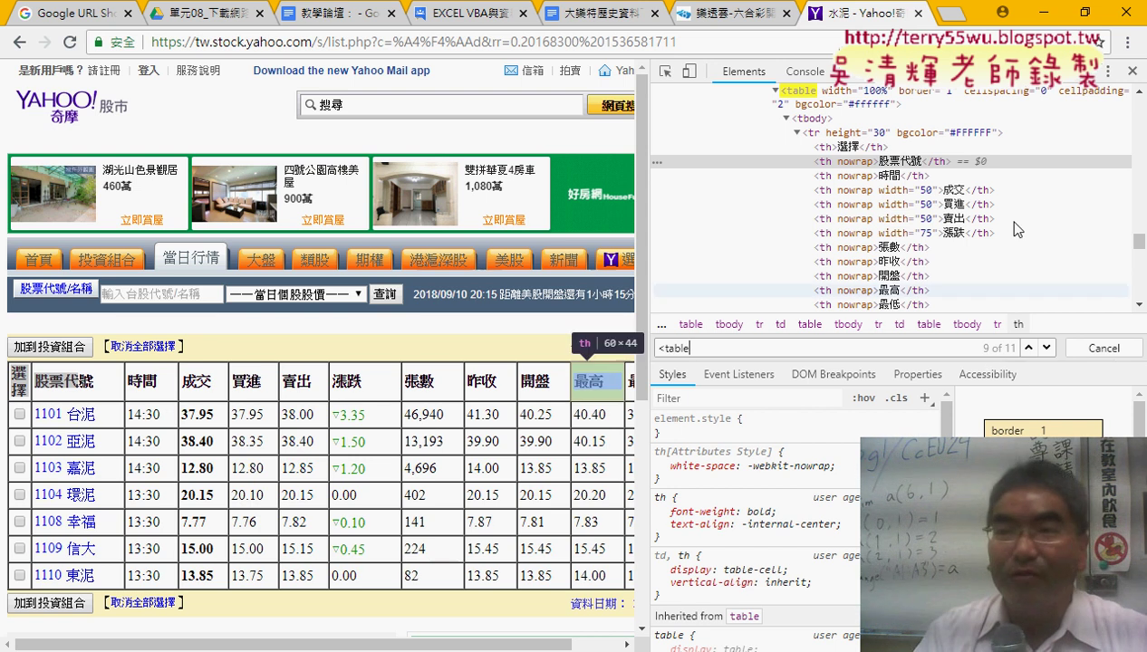
Step: Change the macro's .WebTables value from "5" to "9"
key("alt+Tab")
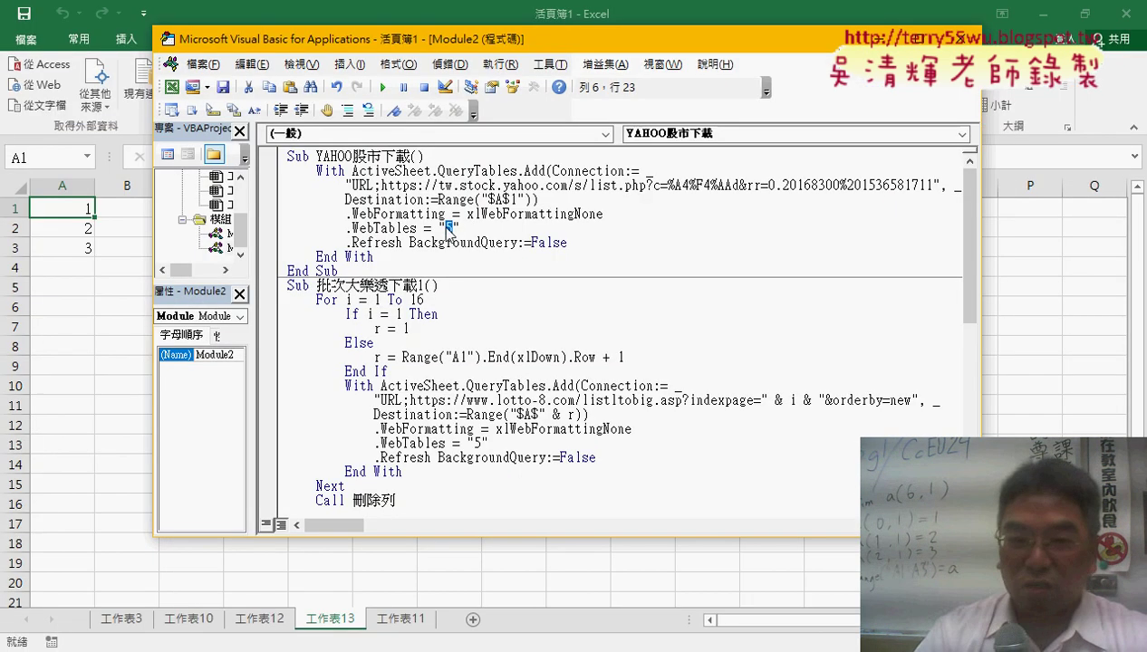
type("9")
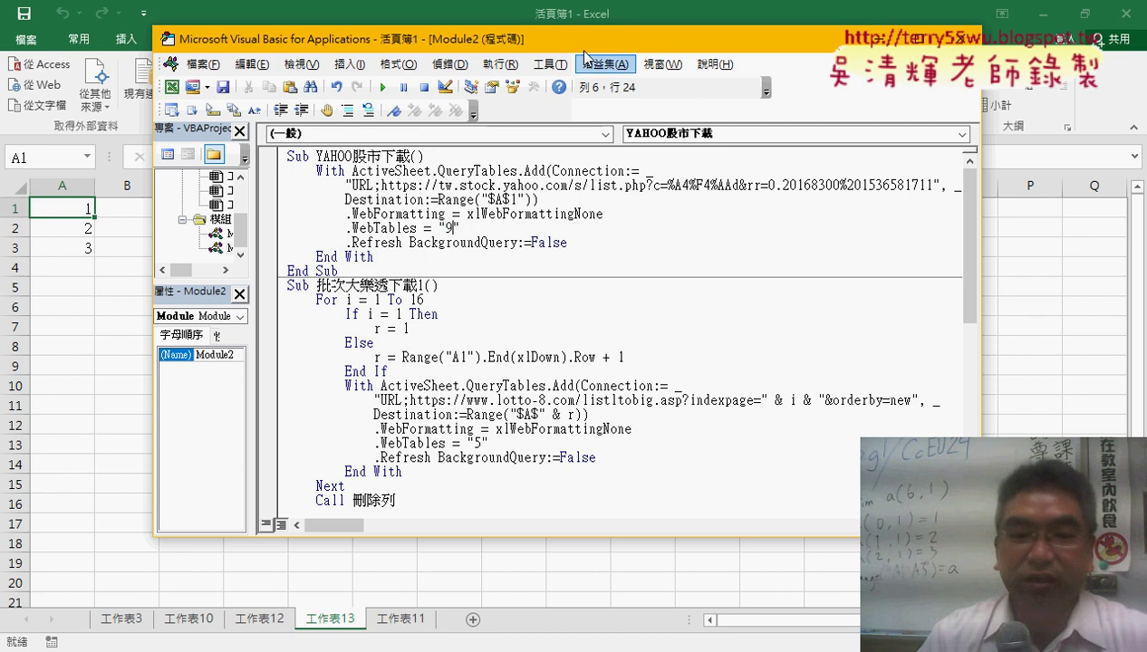
left_click_drag(589, 38, 669, 41)
Step: Add the empty sheet 工作表14 and place the cursor inside YAHOO股市下載
left_click(473, 622)
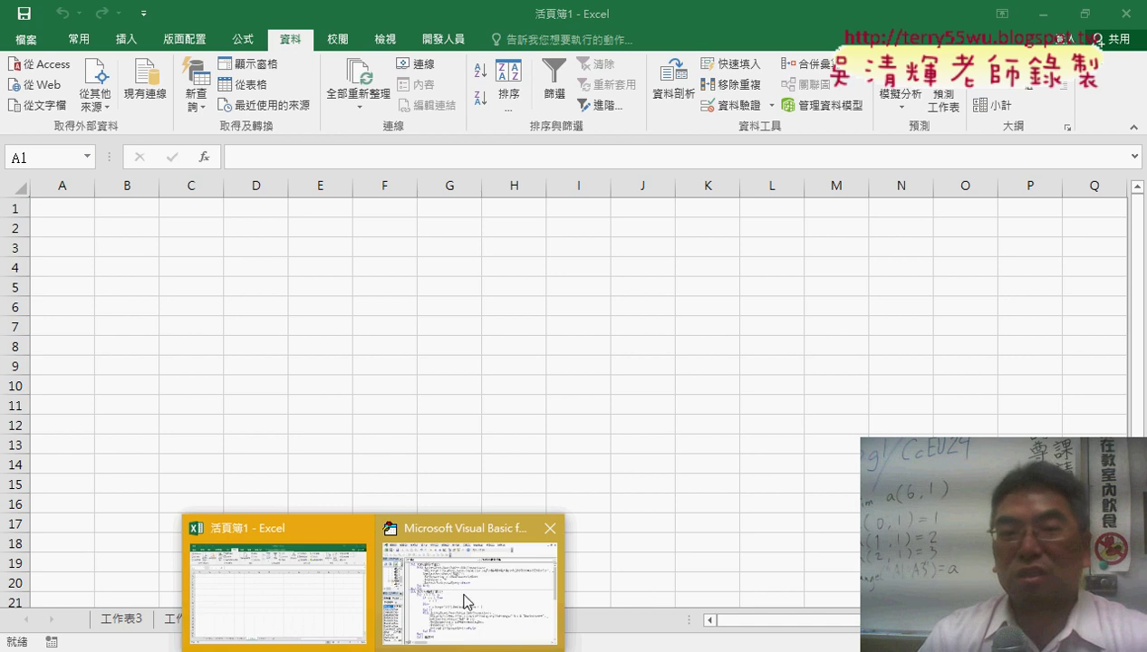
left_click(465, 512)
mouse_move(419, 273)
left_mouse_down()
mouse_move(360, 210)
mouse_move(354, 161)
left_mouse_up()
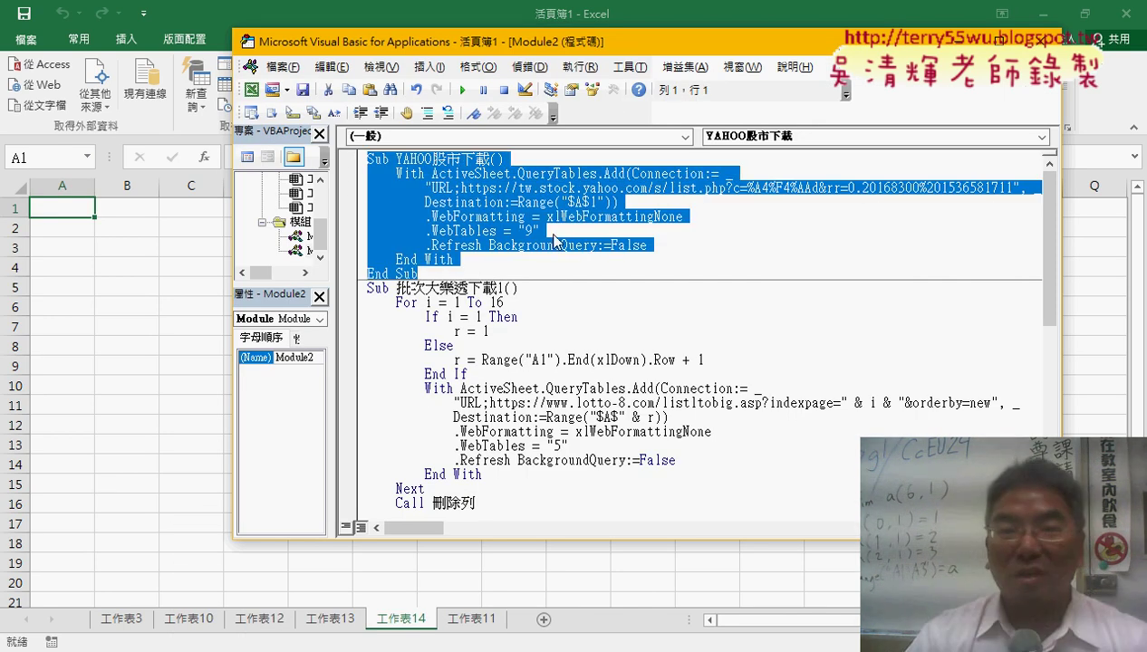
left_click(584, 217)
Step: Run YAHOO股市下載 from the editor, then select the imported cement quotes in A1:L8 of 工作表14
left_click(462, 90)
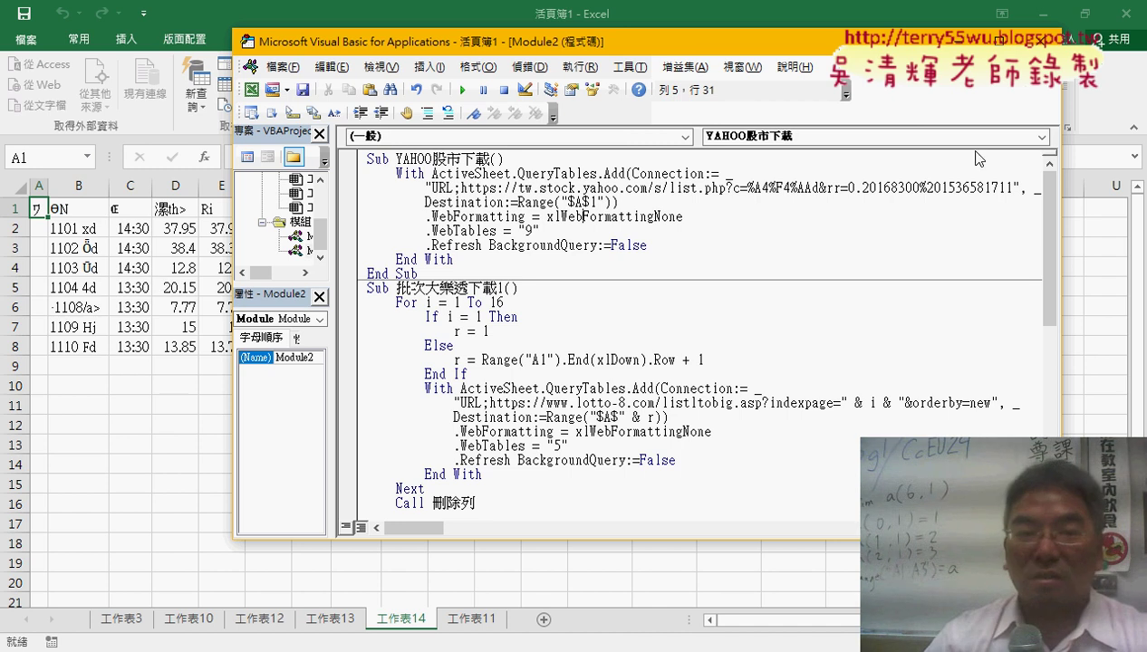
left_click(949, 37)
mouse_move(562, 346)
left_mouse_down()
mouse_move(353, 210)
mouse_move(34, 212)
left_mouse_up()
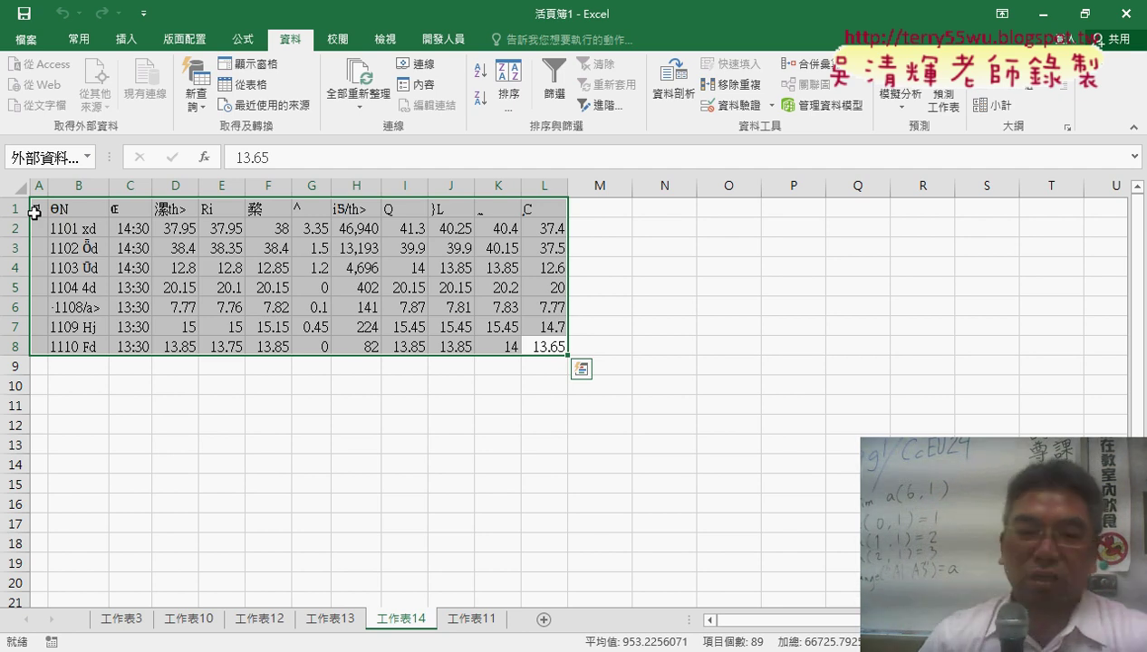
Step: In Chrome DevTools, scroll through the Yahoo page source in the Elements panel
key("alt+Tab")
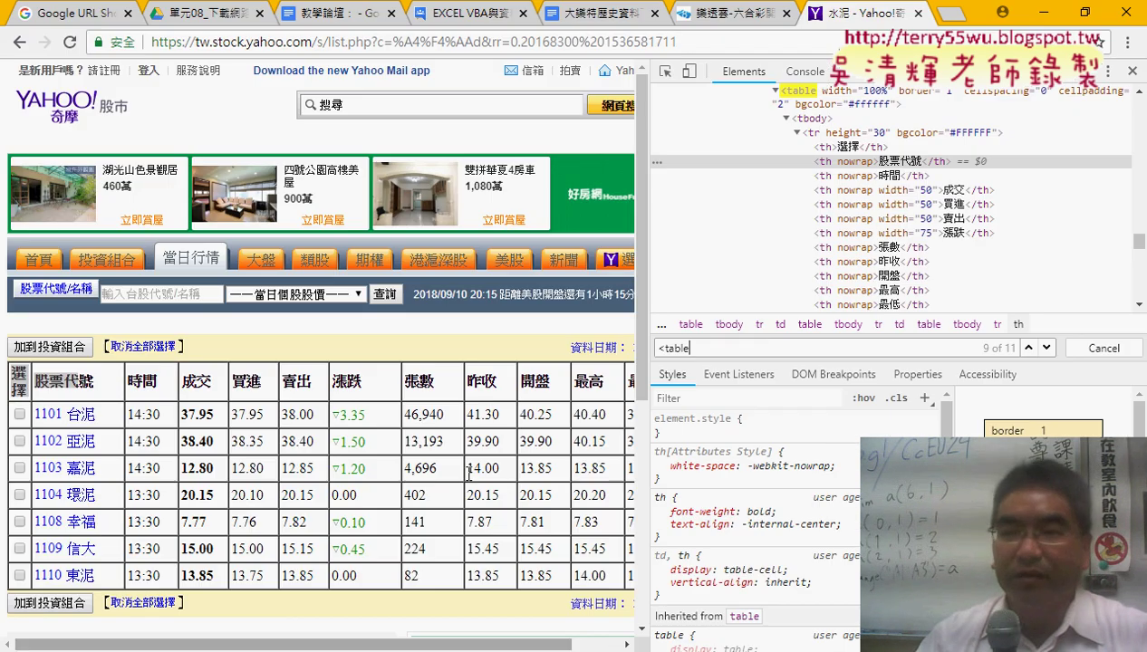
left_click_drag(1141, 246, 1145, 87)
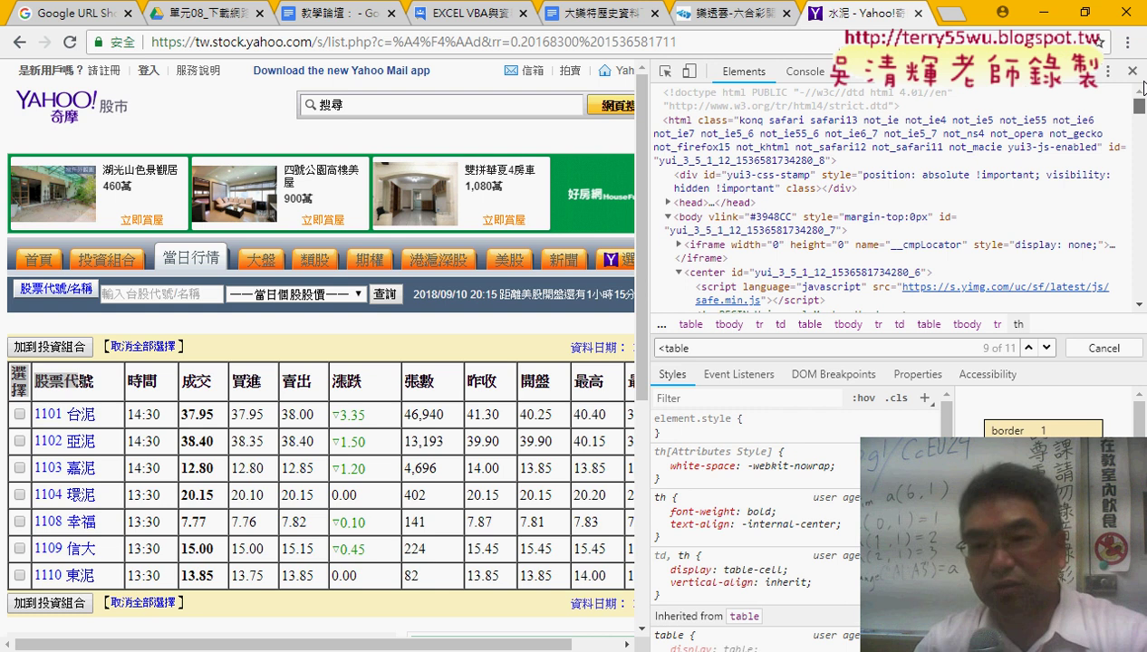
scroll(829, 208, "down", 3)
scroll(830, 207, "down", 5)
scroll(829, 208, "down", 5)
scroll(829, 208, "down", 3)
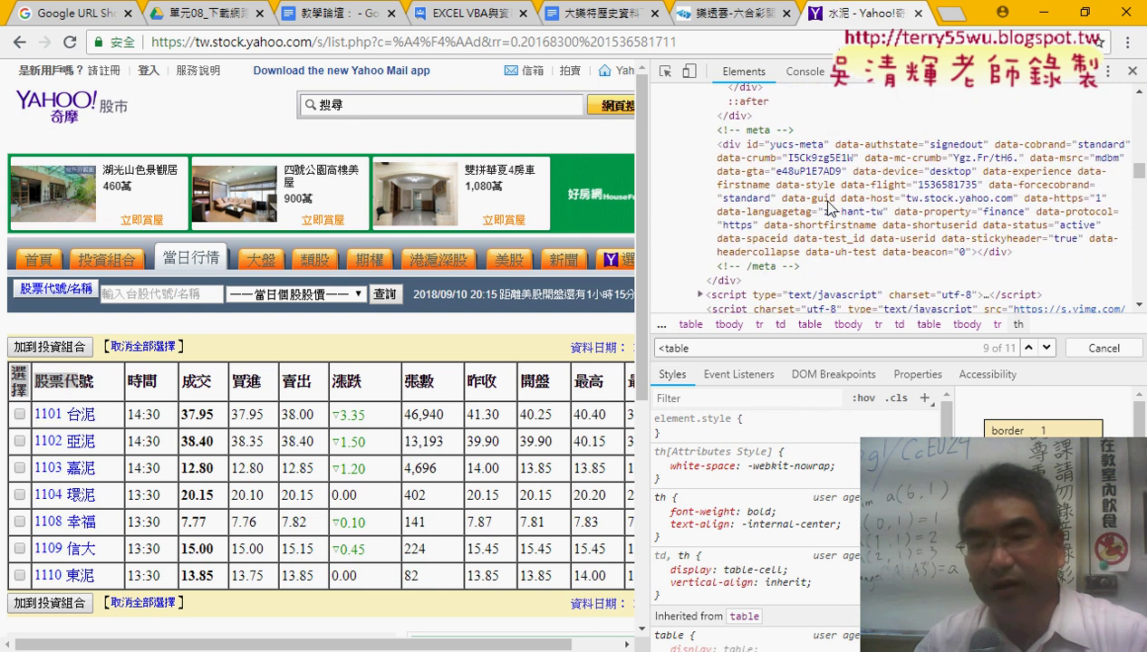
scroll(829, 207, "down", 4)
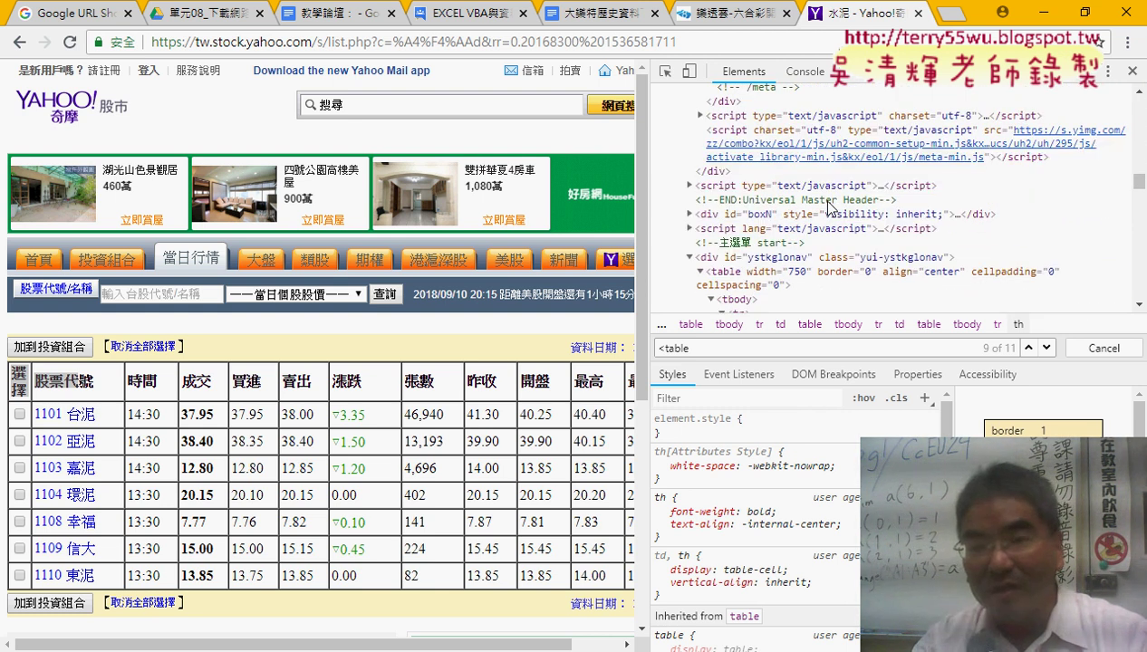
scroll(828, 207, "down", 1)
scroll(828, 208, "down", 1)
scroll(829, 208, "down", 1)
scroll(829, 207, "down", 1)
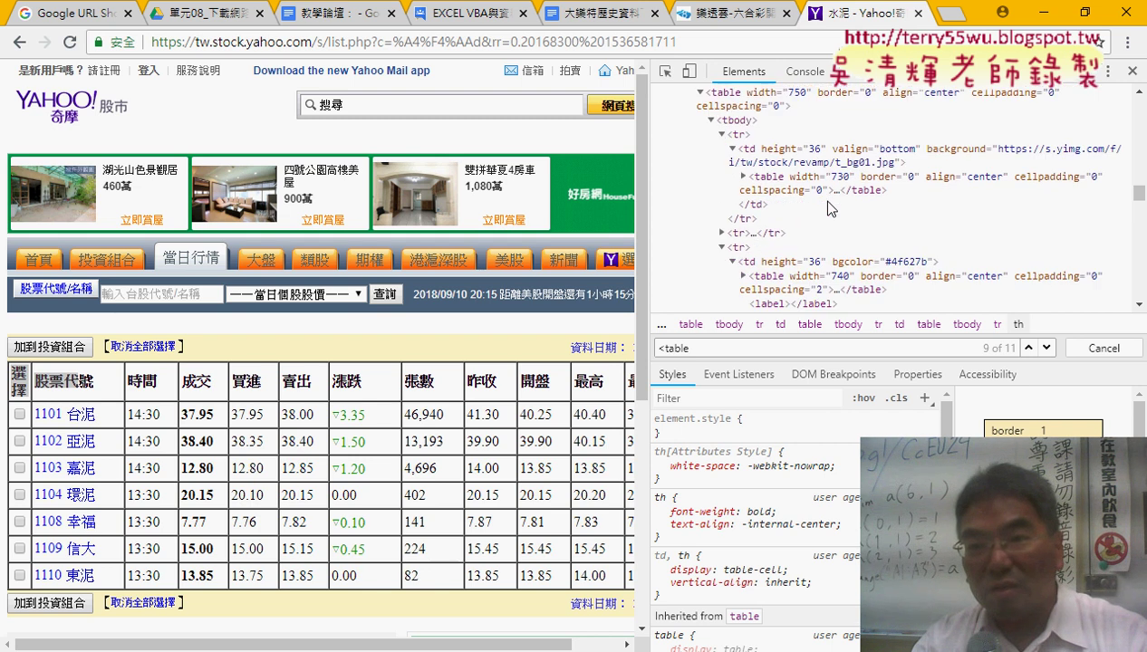
scroll(829, 207, "up", 2)
scroll(830, 208, "down", 4)
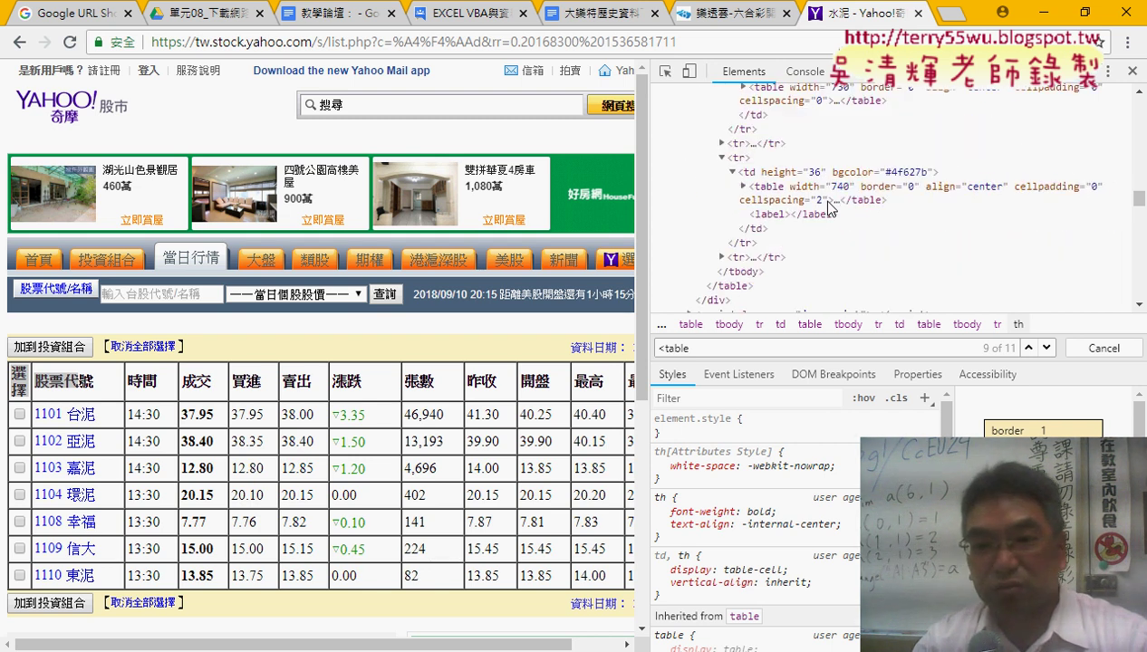
Step: Search the page source for the 'cp950' encoding, then go back to the Excel table
left_click_drag(694, 348, 645, 347)
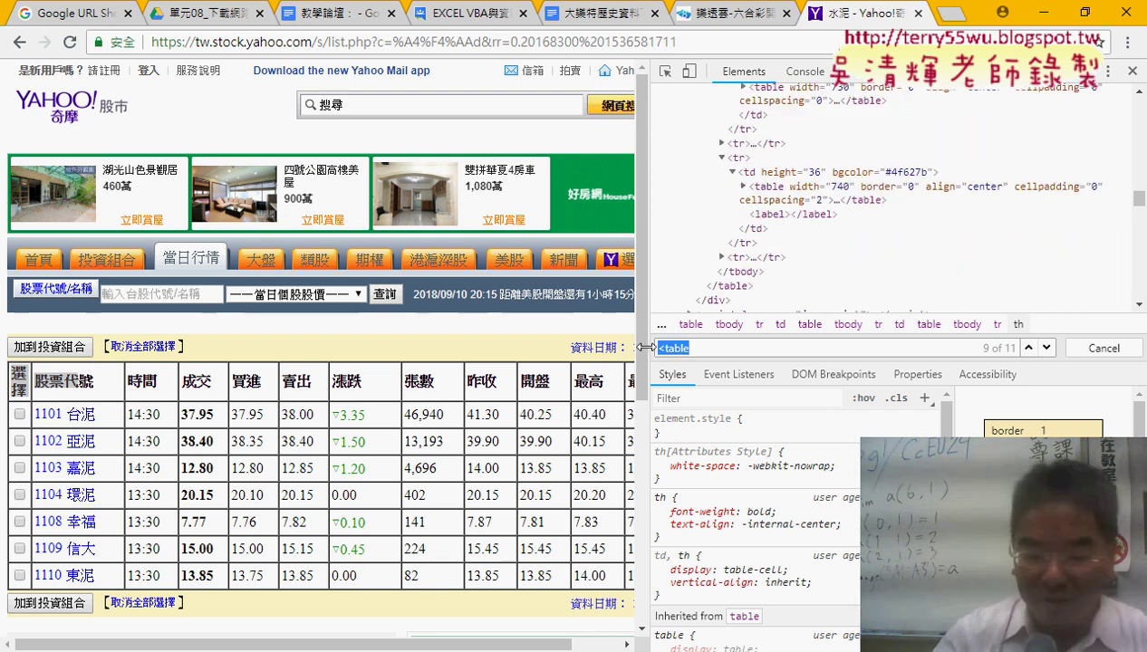
type("c")
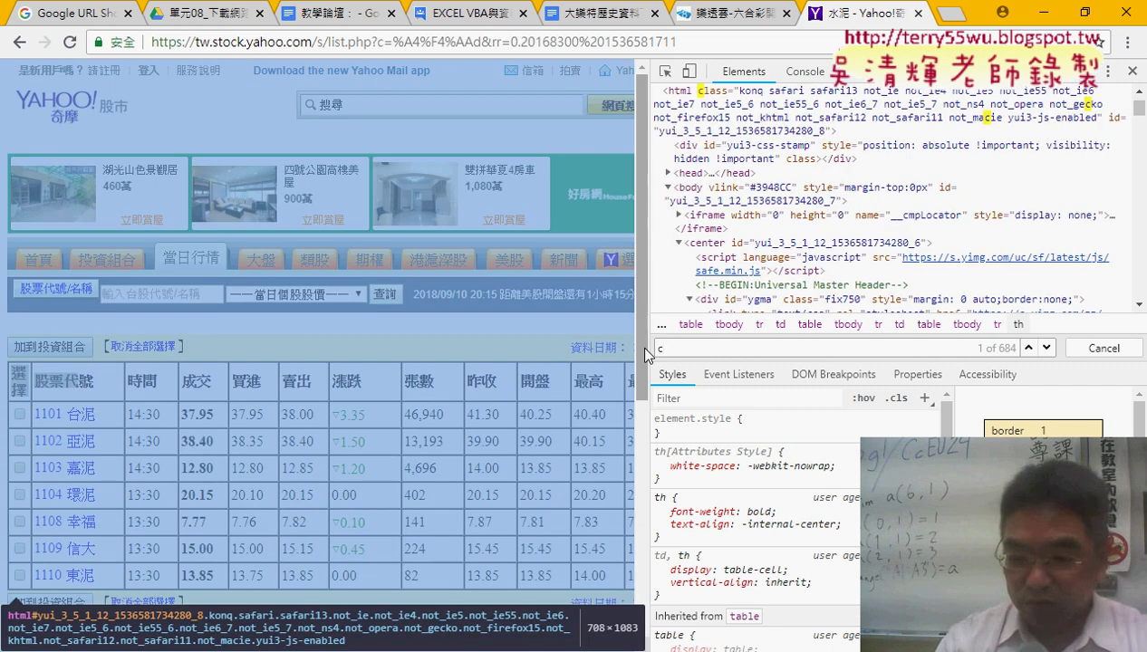
type("p950")
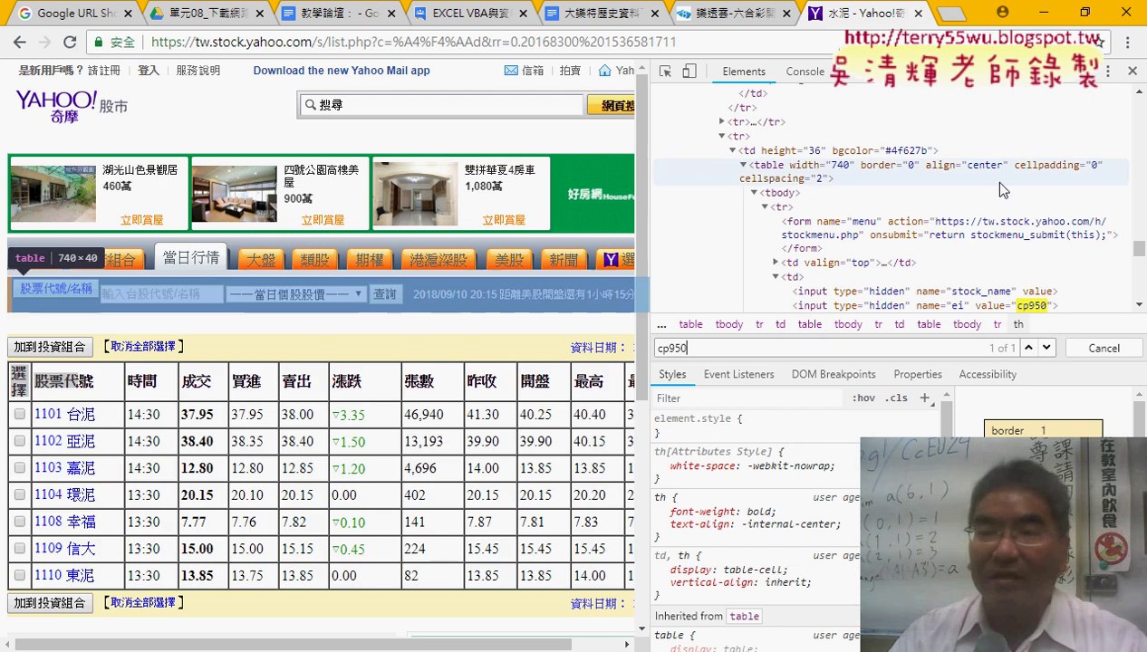
left_click(1044, 13)
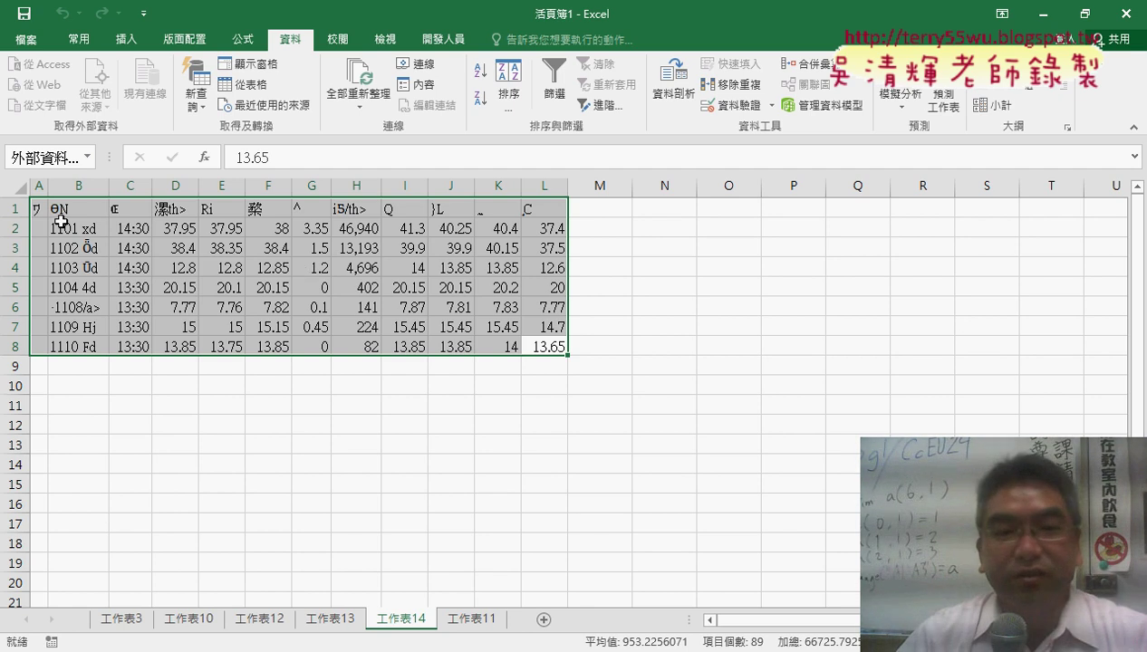
Step: Select the imported stock data B2:K9, then insert the new empty sheet 工作表15
mouse_move(57, 220)
left_mouse_down()
mouse_move(136, 270)
mouse_move(508, 362)
mouse_move(562, 352)
left_mouse_up()
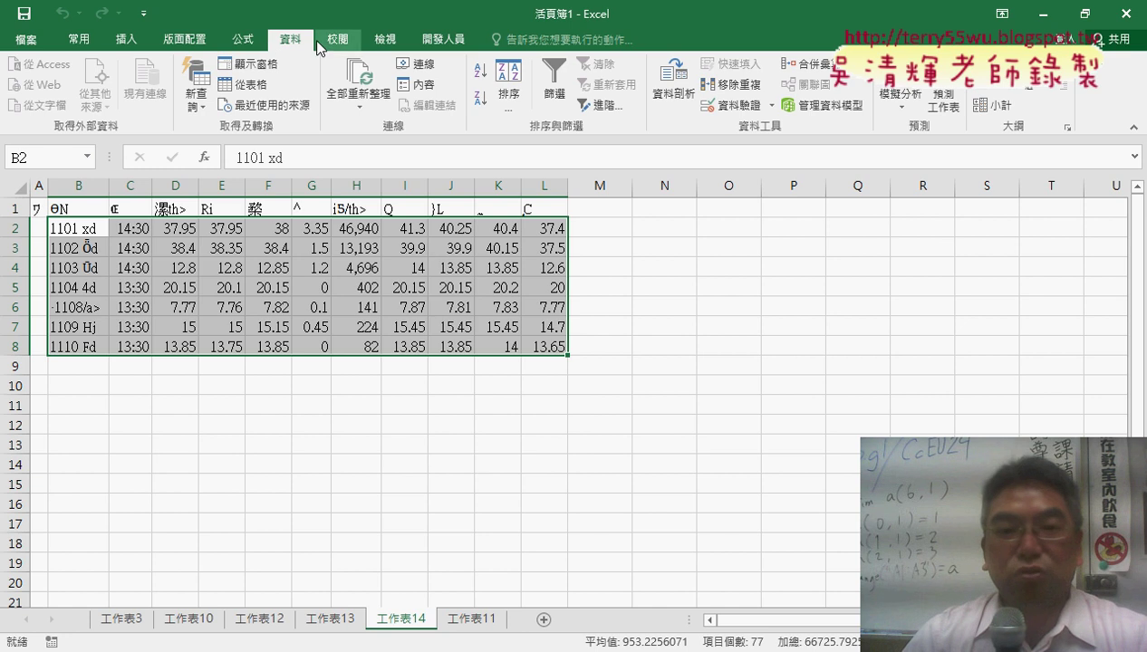
left_click(544, 620)
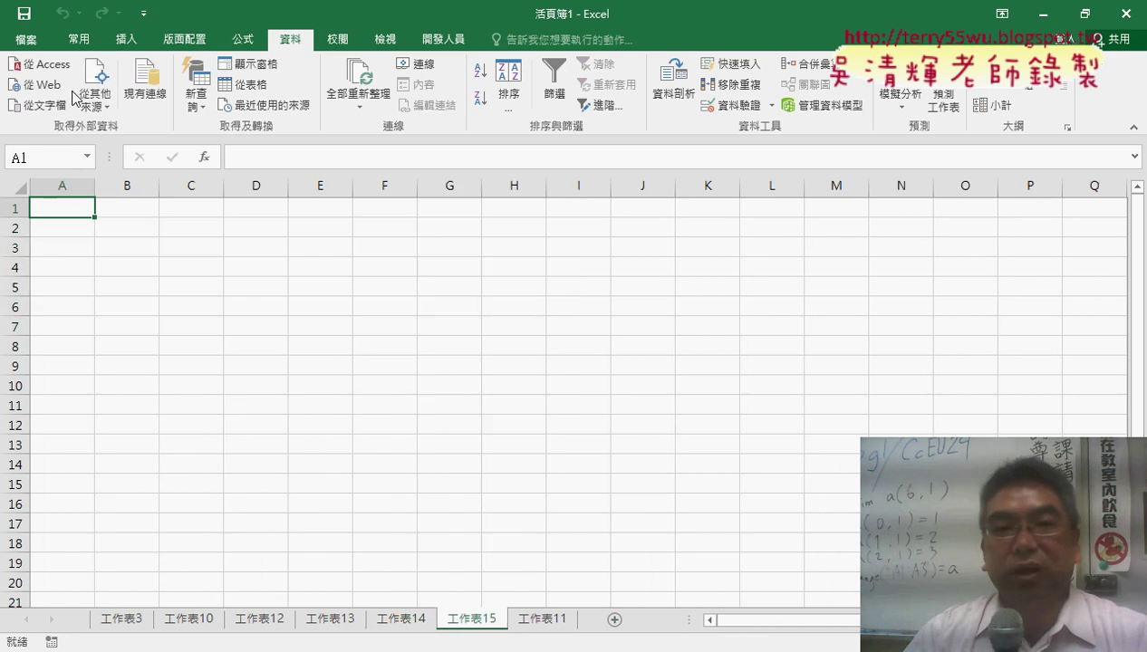
left_click(41, 84)
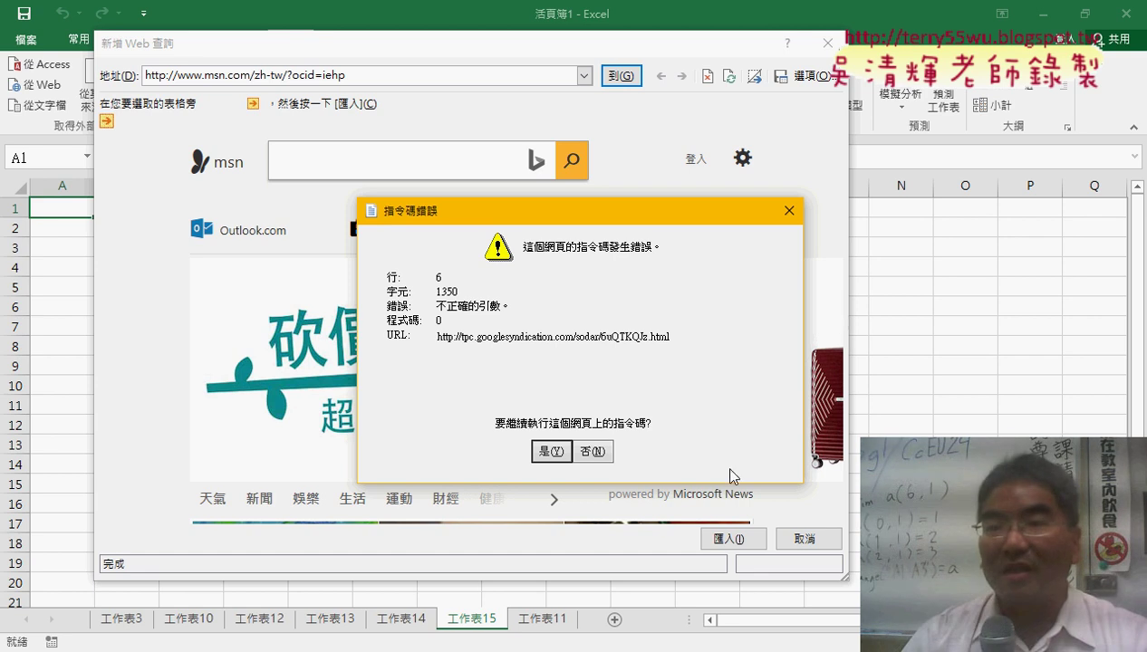
left_click(596, 453)
left_click(827, 43)
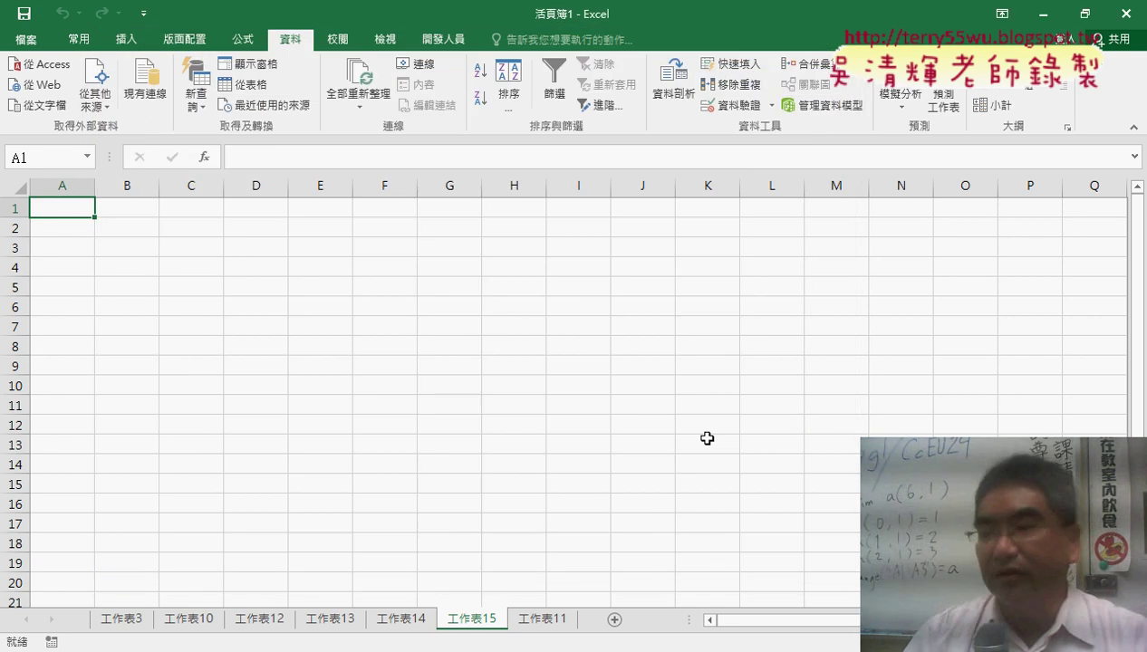